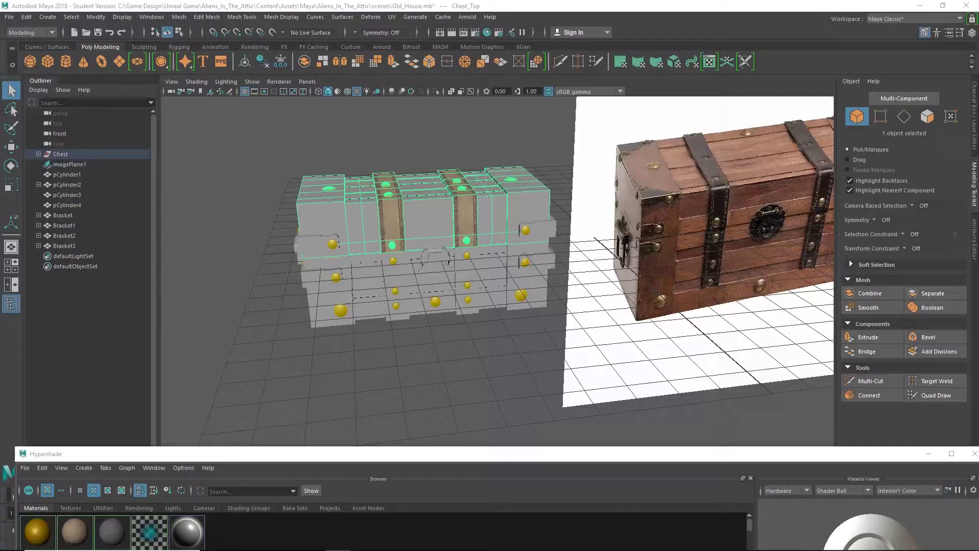
- Create a new Lambert material in the Hypershade and name it Woodgrain
double_click(329, 454)
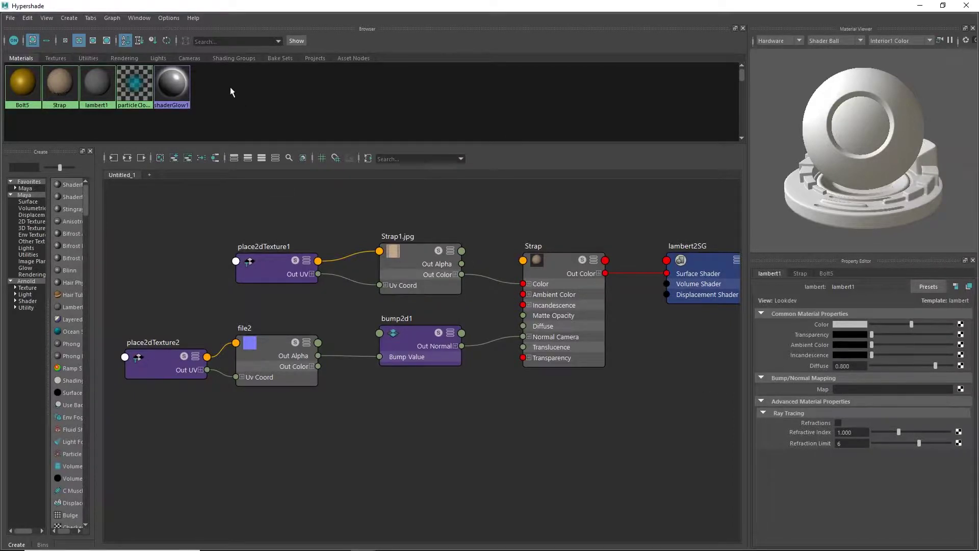
right_click(242, 102)
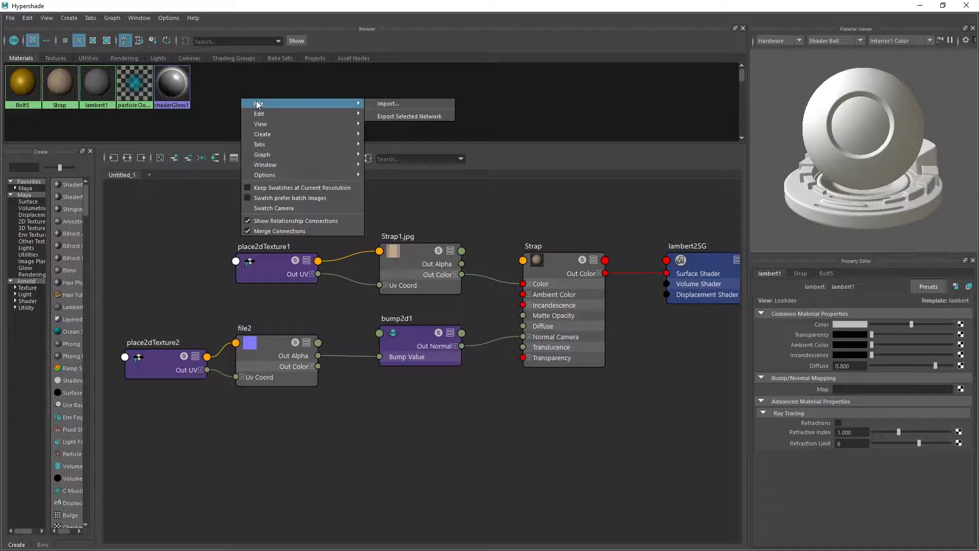
mouse_move(259, 133)
mouse_move(418, 135)
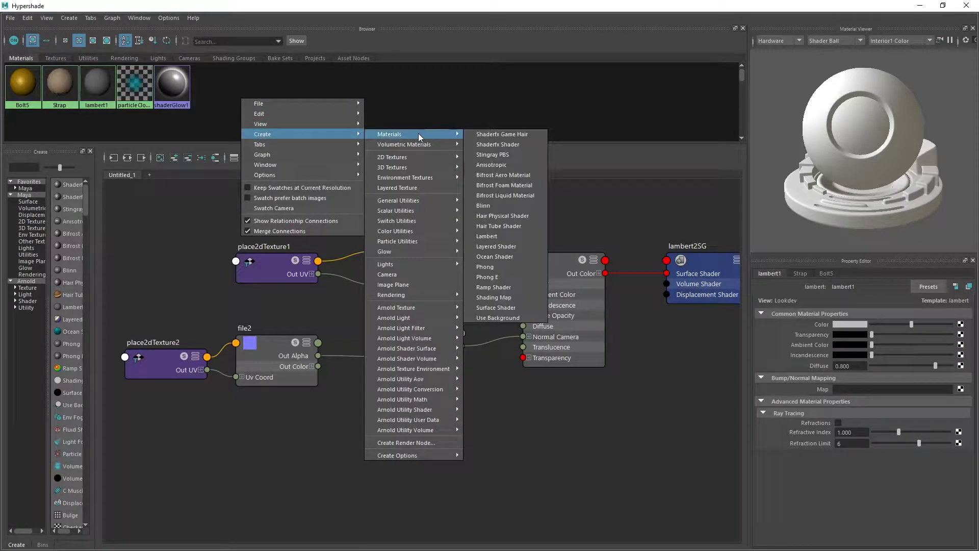
click(497, 237)
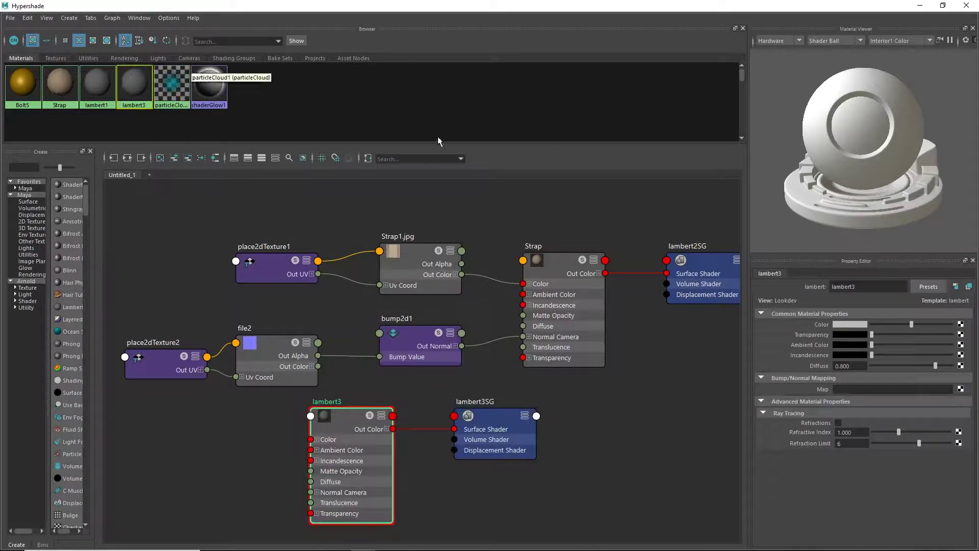
double_click(865, 287)
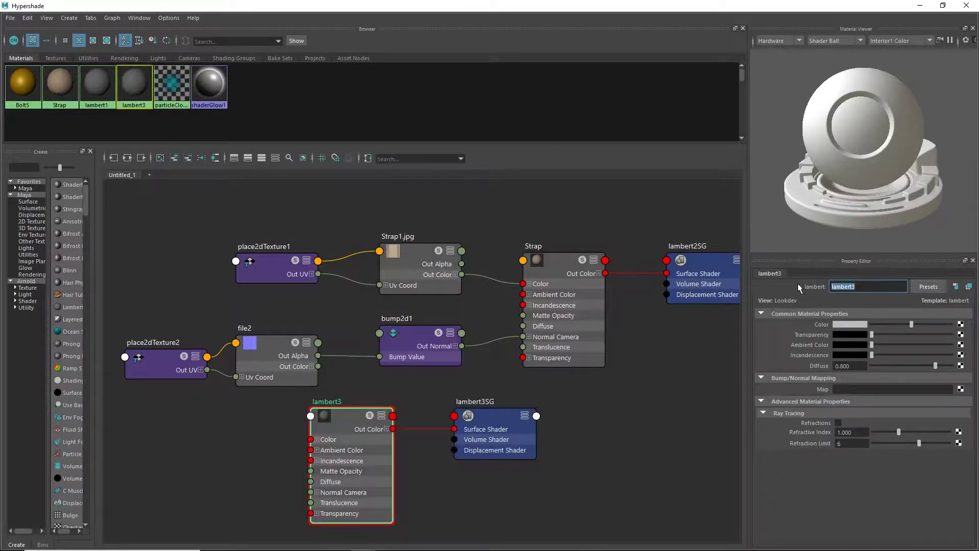
text(Woodgrain)
key(Return)
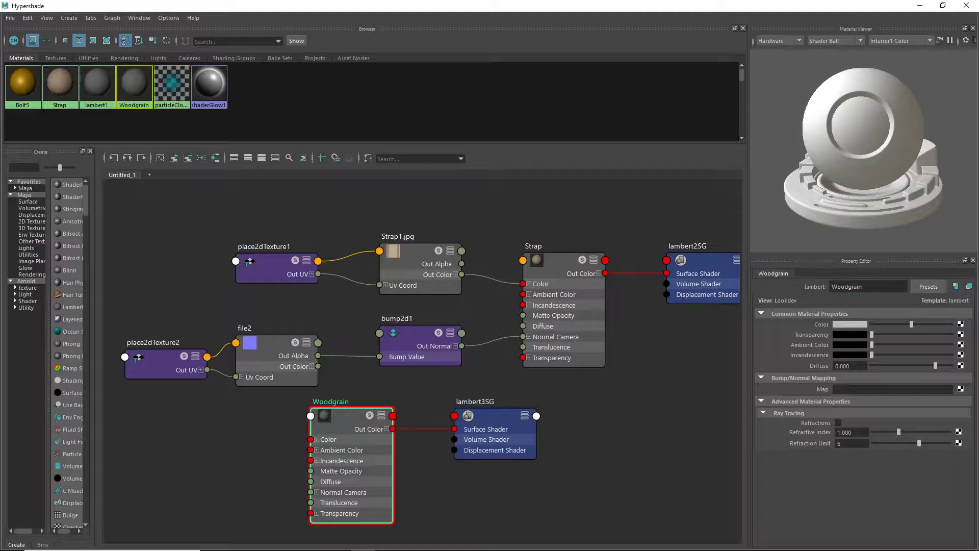
- Map a file texture to the Woodgrain material's Color and load Woodgrain.jpg from the Seamless images folder
click(961, 325)
click(417, 275)
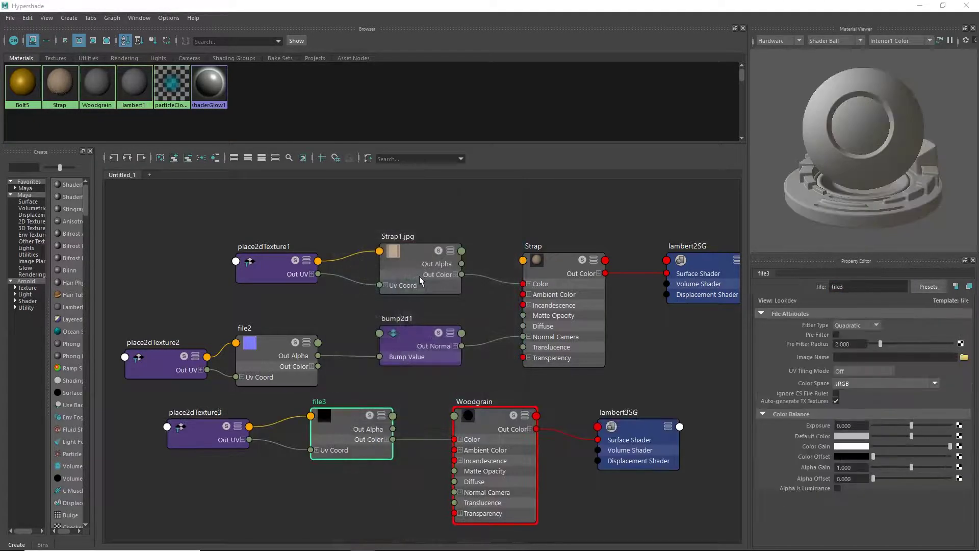
click(964, 357)
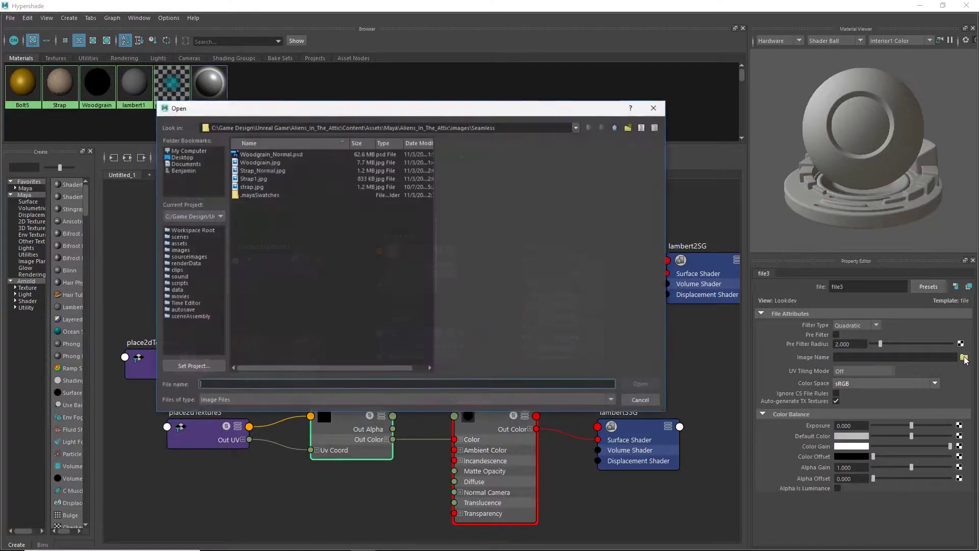
click(267, 162)
click(641, 384)
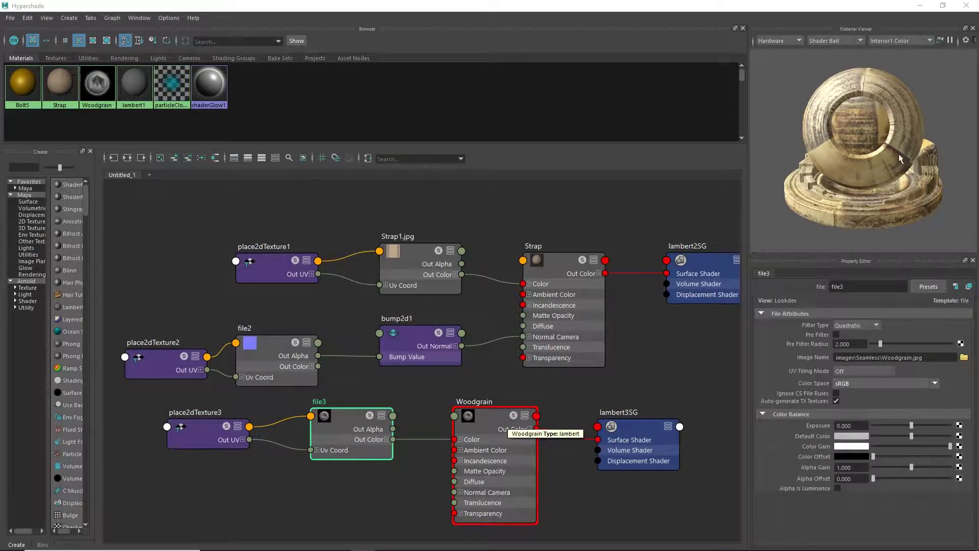
- Examine the chest lid from several angles beside the reference photo to compare its wood sections and straps
drag(399, 10, 465, 373)
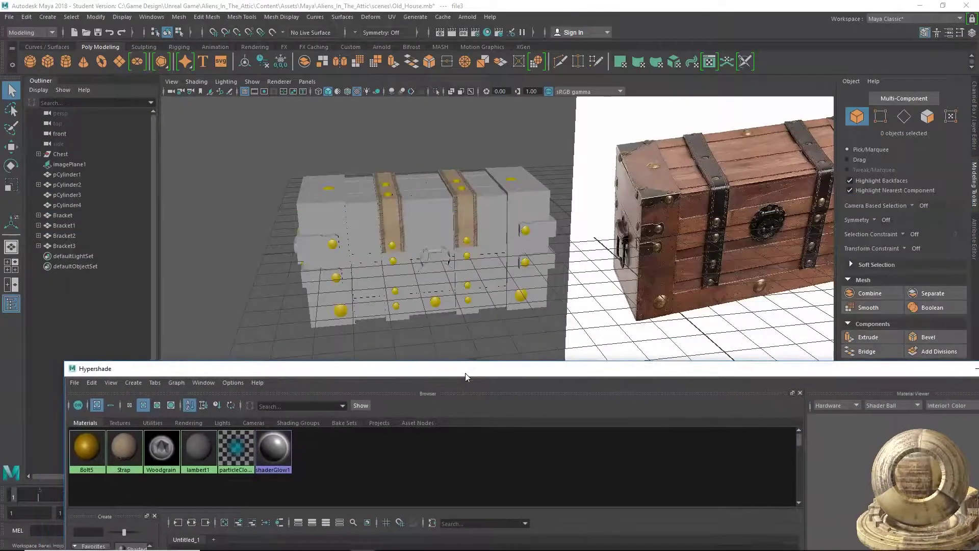
click(449, 232)
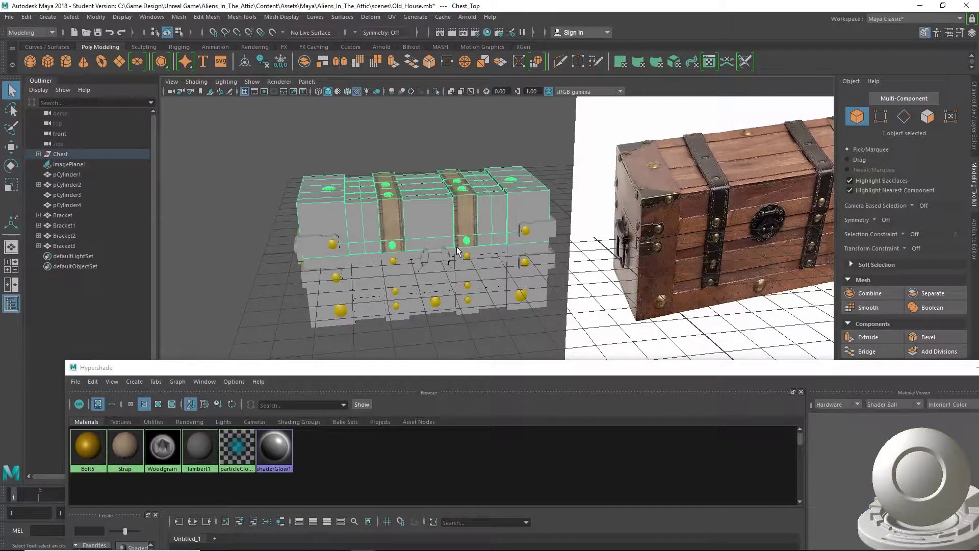
scroll(433, 243, up, 2)
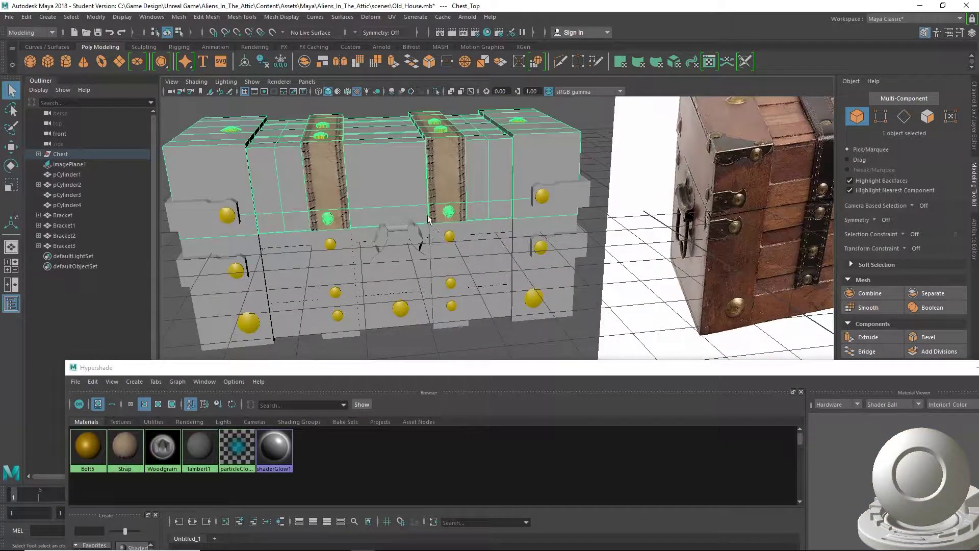
alt+drag(423, 217, 472, 227)
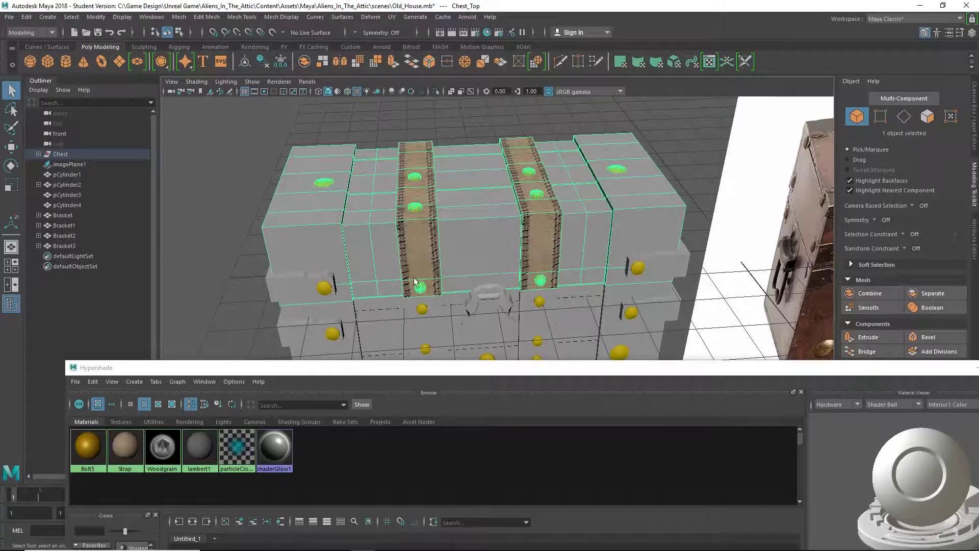
alt+drag(507, 298, 514, 273)
alt+middle_drag(514, 273, 394, 258)
alt+drag(395, 258, 400, 271)
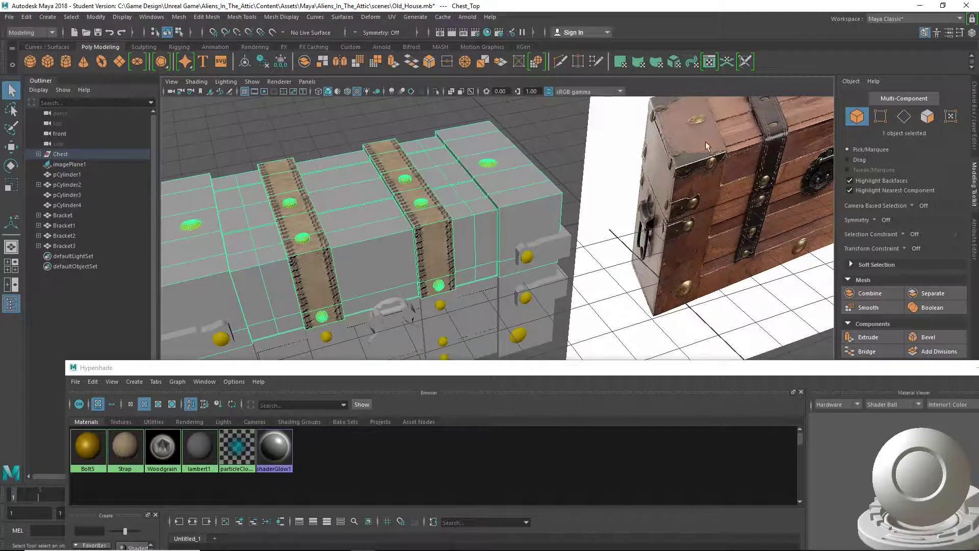
scroll(375, 237, down, 3)
alt+middle_drag(374, 237, 430, 211)
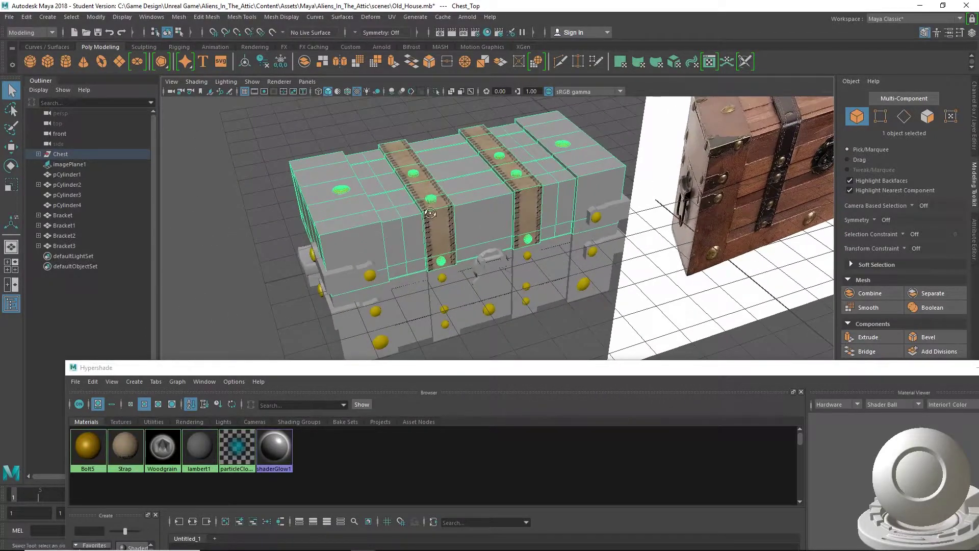
alt+drag(430, 211, 425, 205)
drag(494, 377, 468, 40)
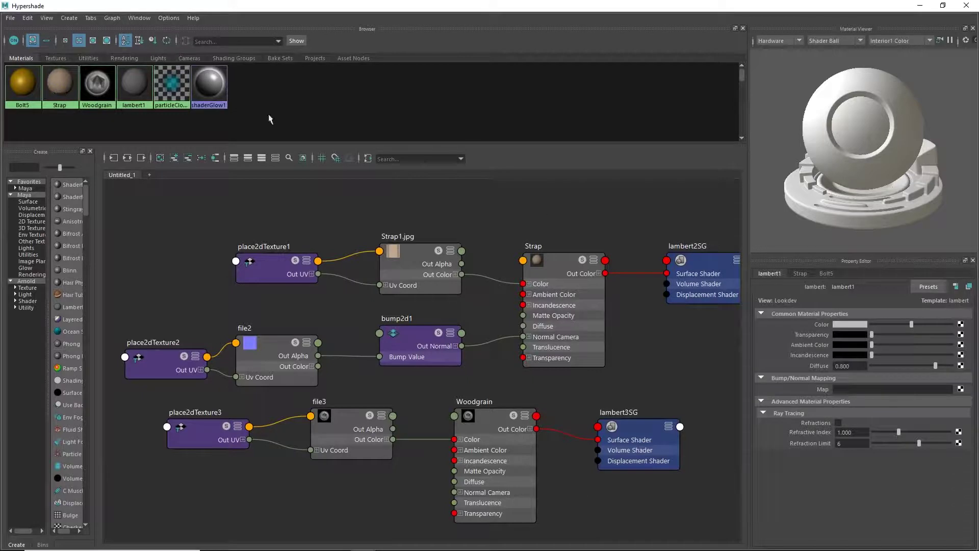
- Graph the Woodgrain material's network and inspect the attributes of its shading group and Lambert node
right_click(97, 81)
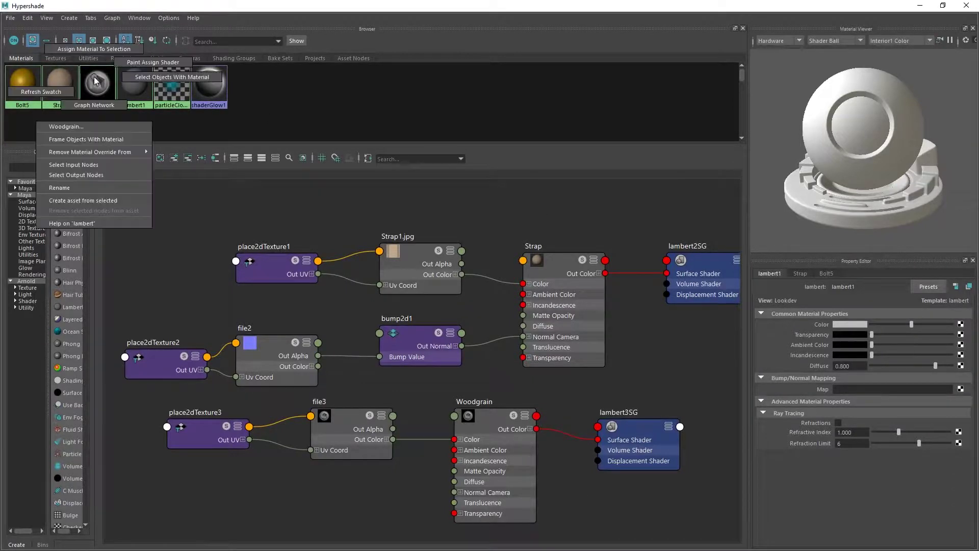
click(94, 105)
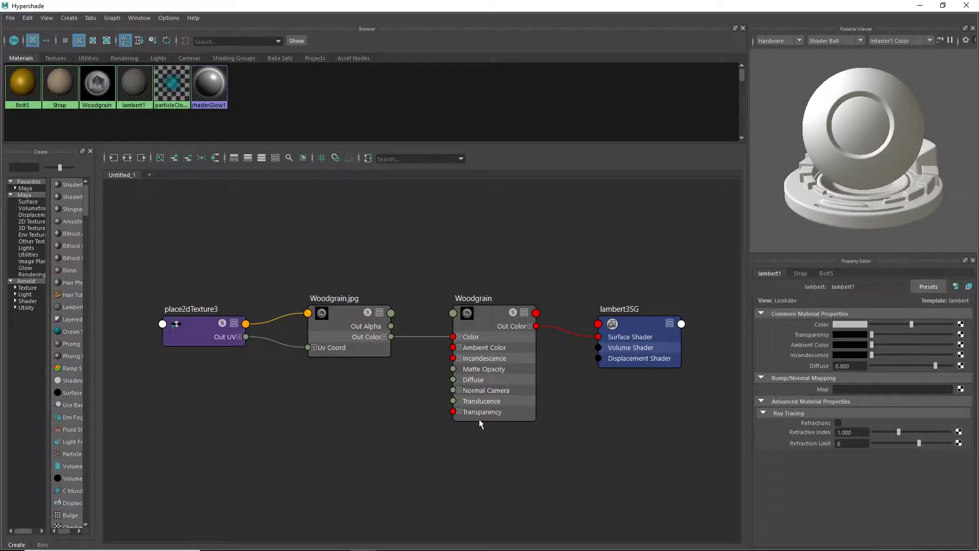
click(645, 346)
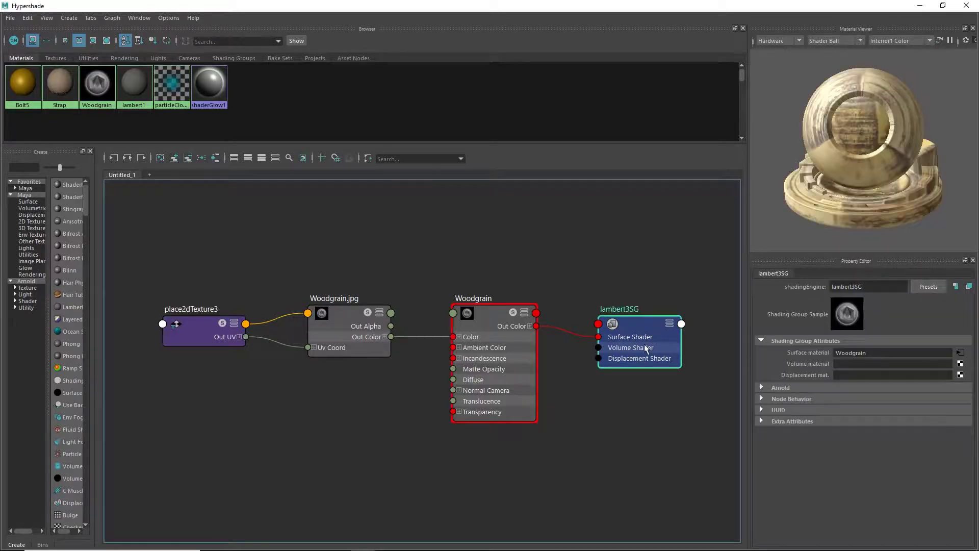
click(515, 357)
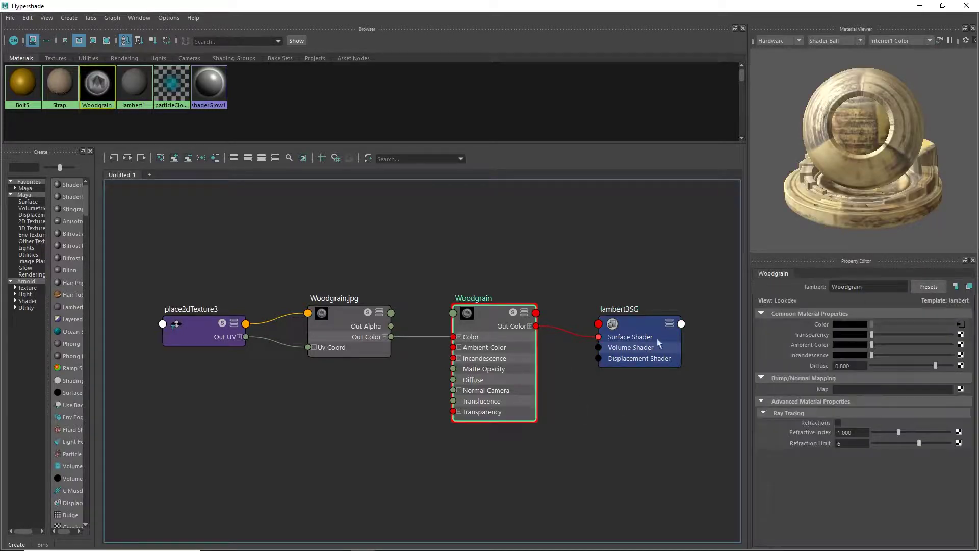
click(657, 338)
click(516, 346)
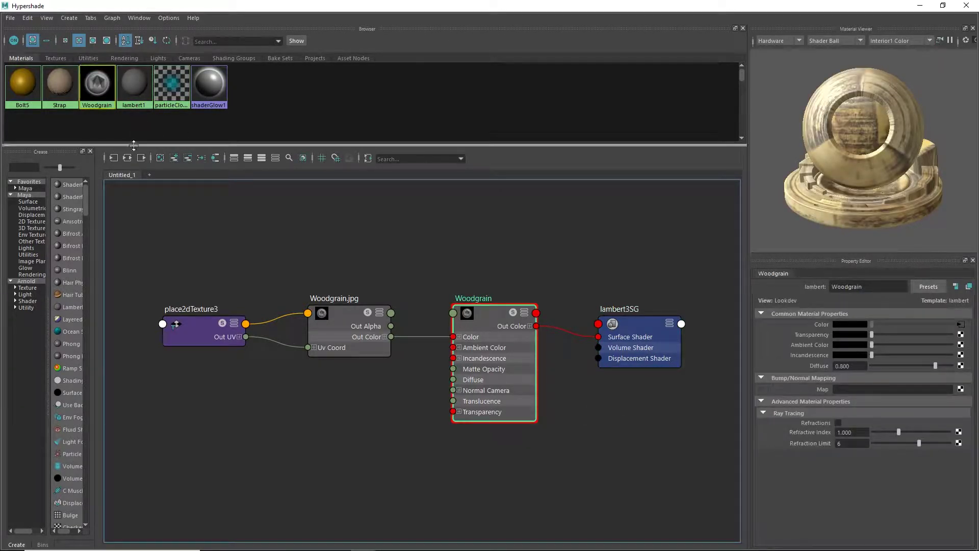
- Duplicate the Woodgrain material together with its texture nodes by copying and pasting it, accepting the student version notices
click(102, 86)
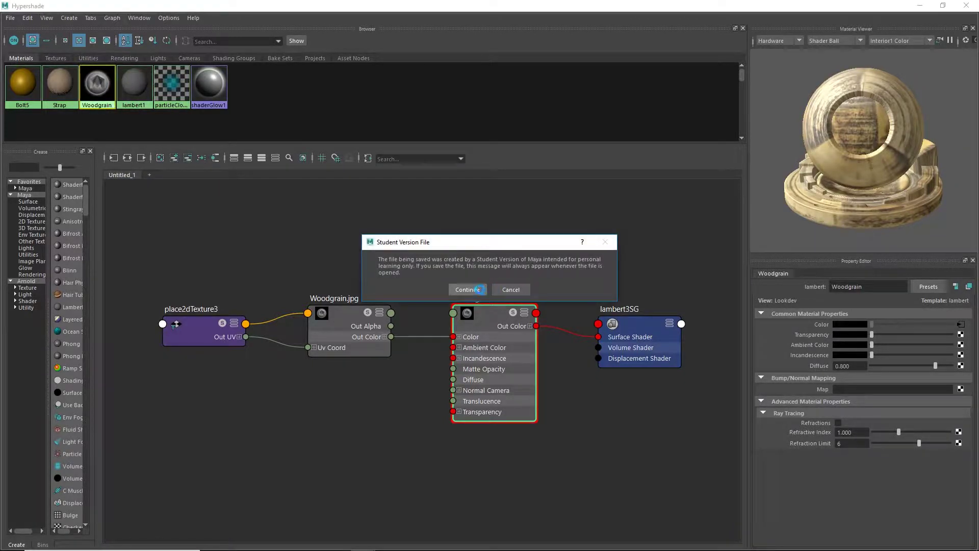
click(466, 287)
key(ctrl+v)
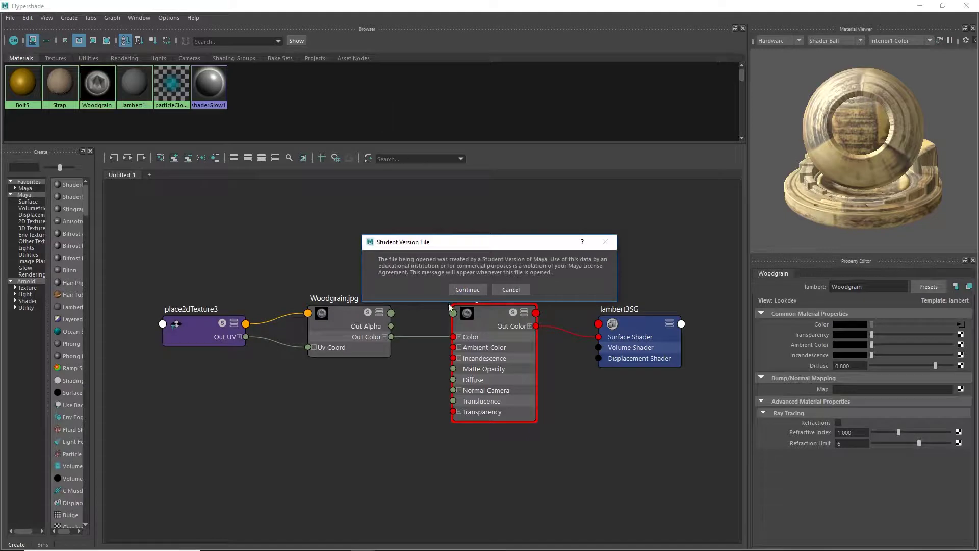
click(472, 290)
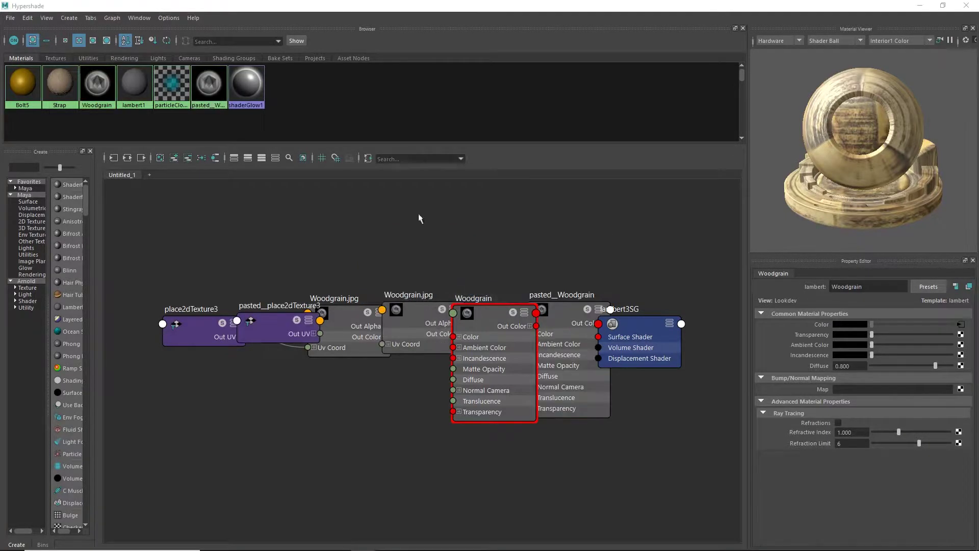
- Rename the pasted Woodgrain material as Woodgrain_Dark
click(210, 103)
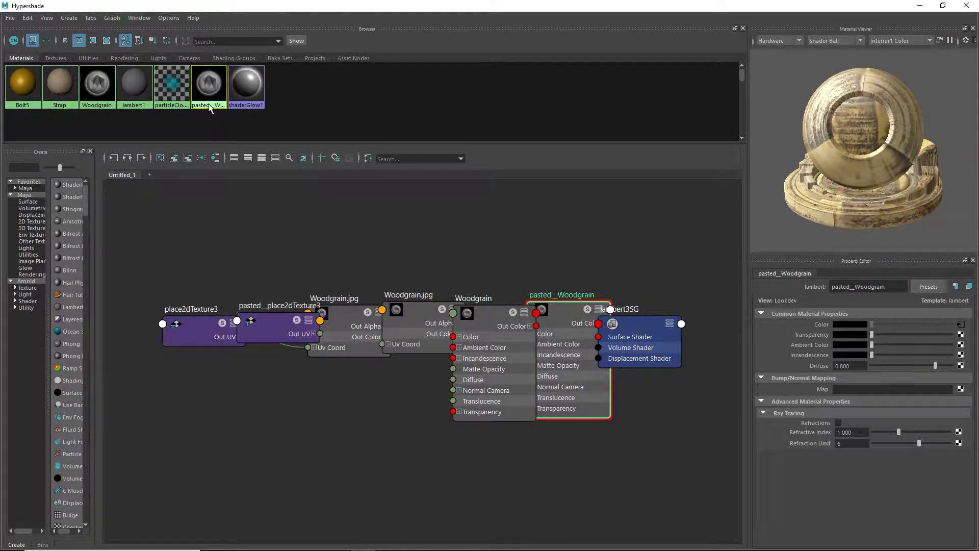
double_click(862, 287)
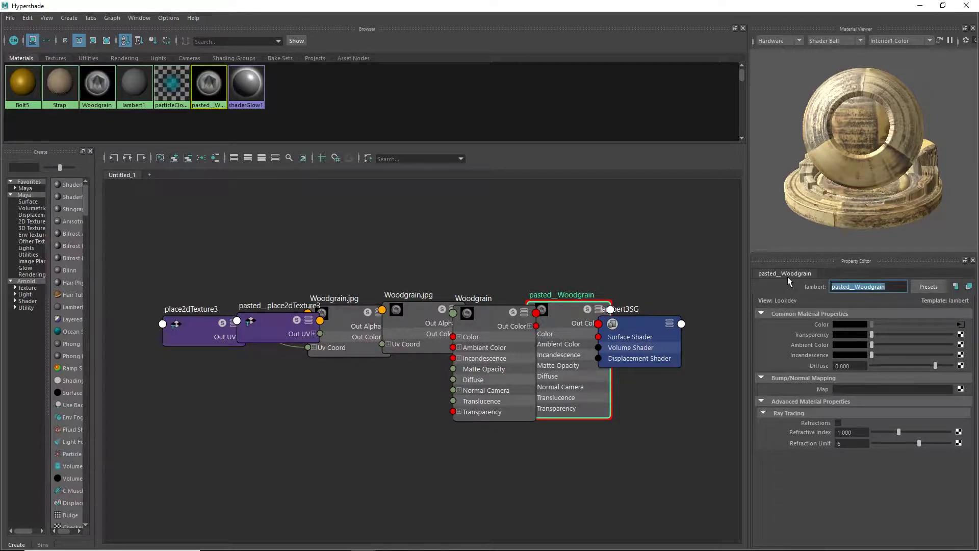
text(Woodgrain_Dark)
key(Return)
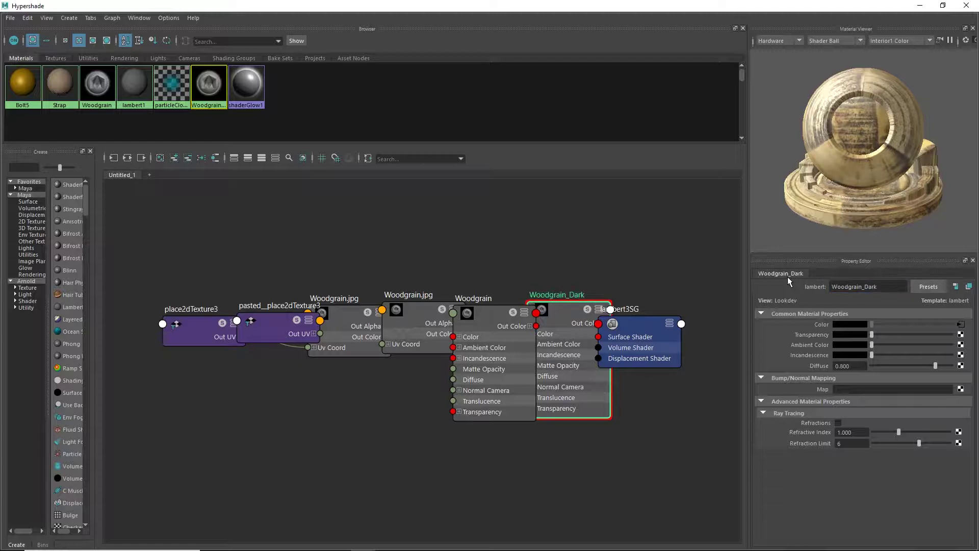
- Graph the Woodgrain_Dark network and show the attributes of its Woodgrain.jpg file node
right_click(209, 88)
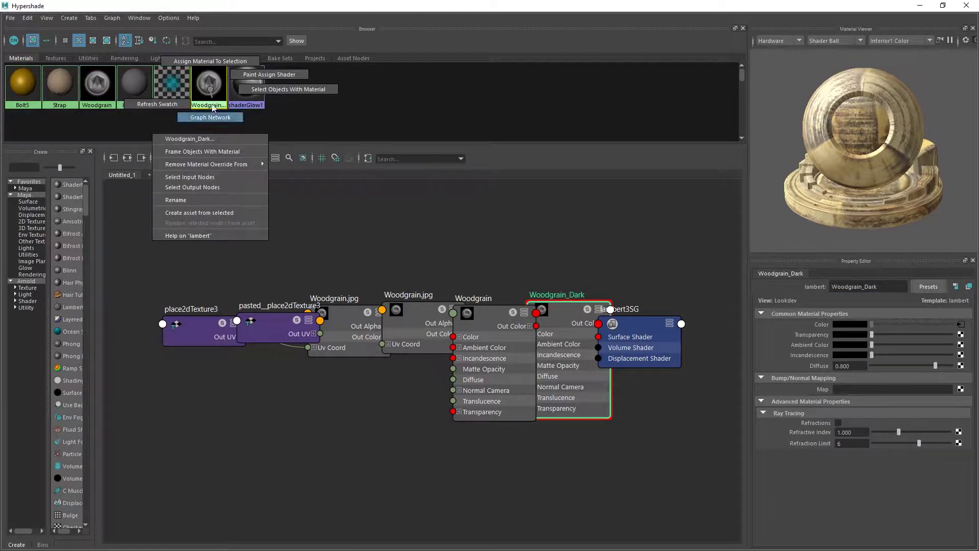
click(207, 116)
click(435, 347)
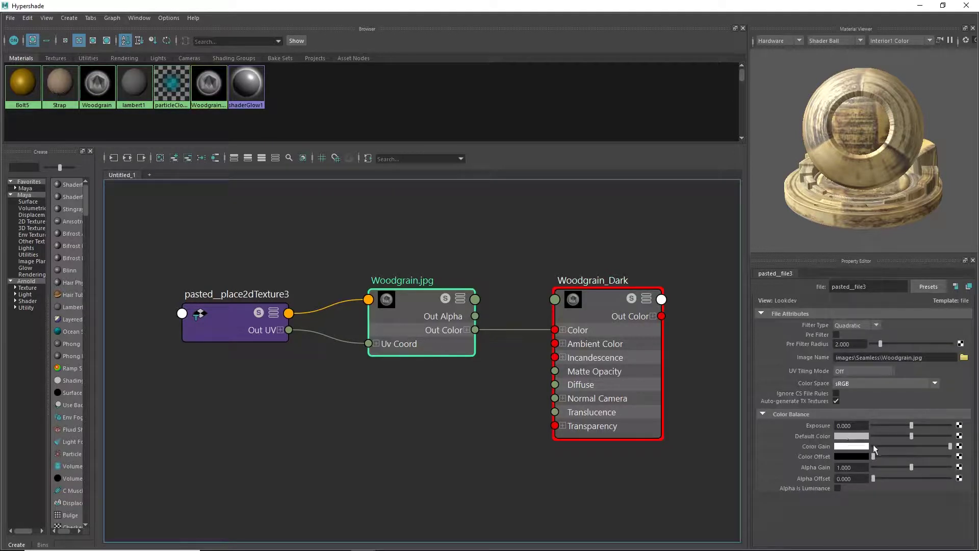
click(253, 329)
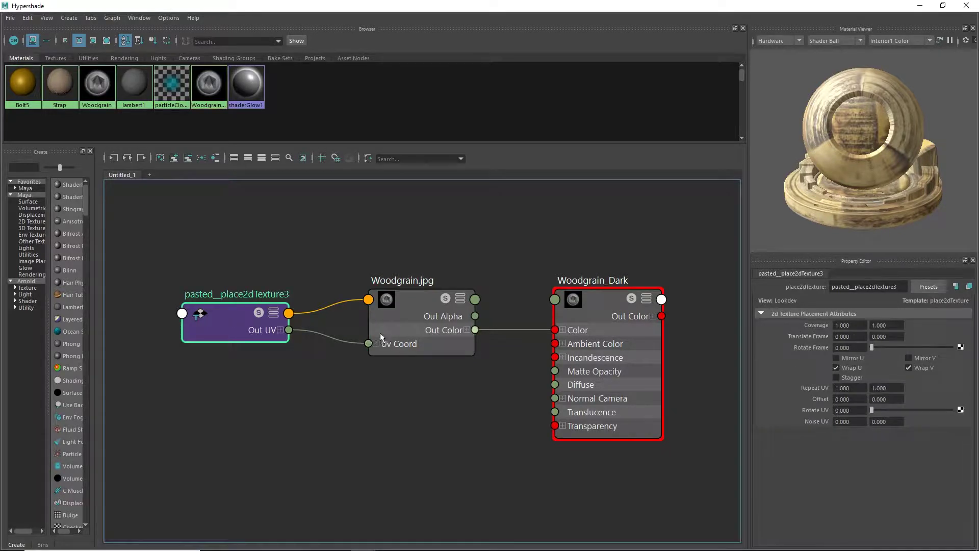
click(408, 330)
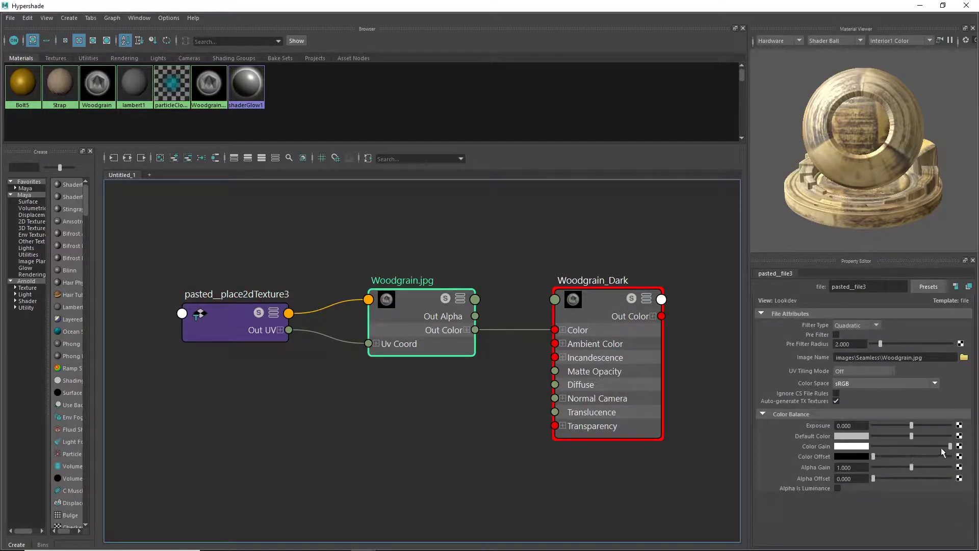
- Tint the Woodgrain.jpg file node's Default Color red and its Color Gain dark reddish brown
mouse_move(949, 446)
mouse_down()
mouse_move(892, 447)
mouse_move(934, 437)
mouse_up()
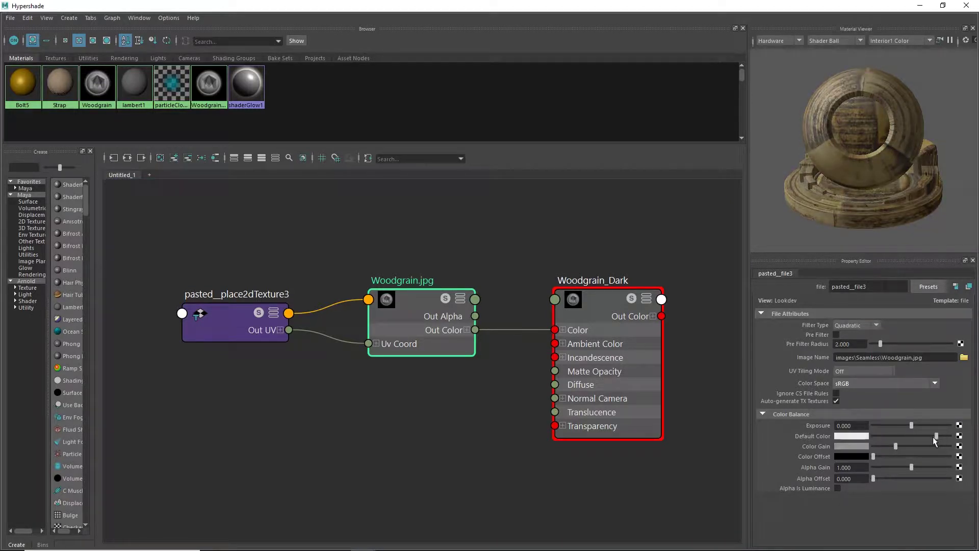
click(857, 435)
drag(855, 460, 876, 475)
click(859, 447)
drag(866, 488, 822, 501)
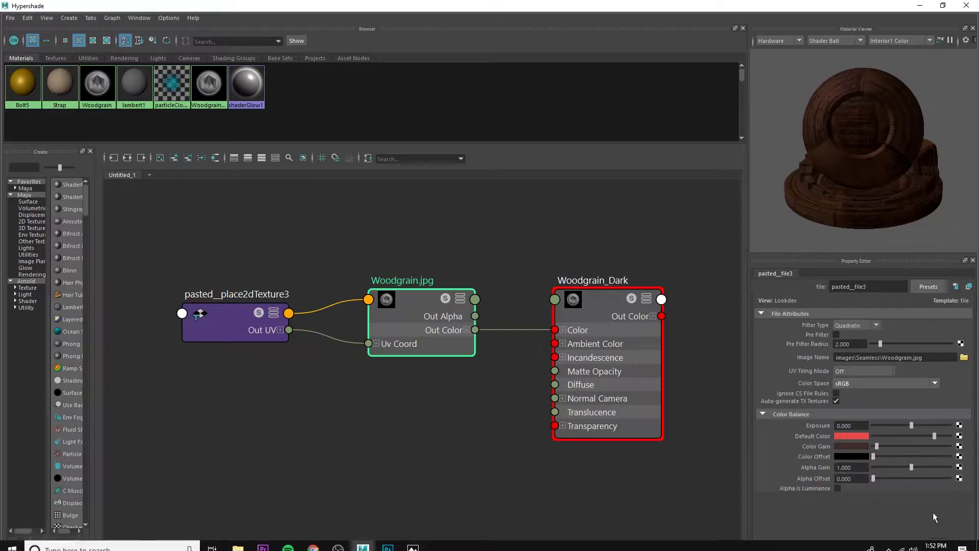
- Darken and desaturate the file node's Default Color to a light grey, and rotate the shader ball preview to check the wood
drag(933, 436, 903, 437)
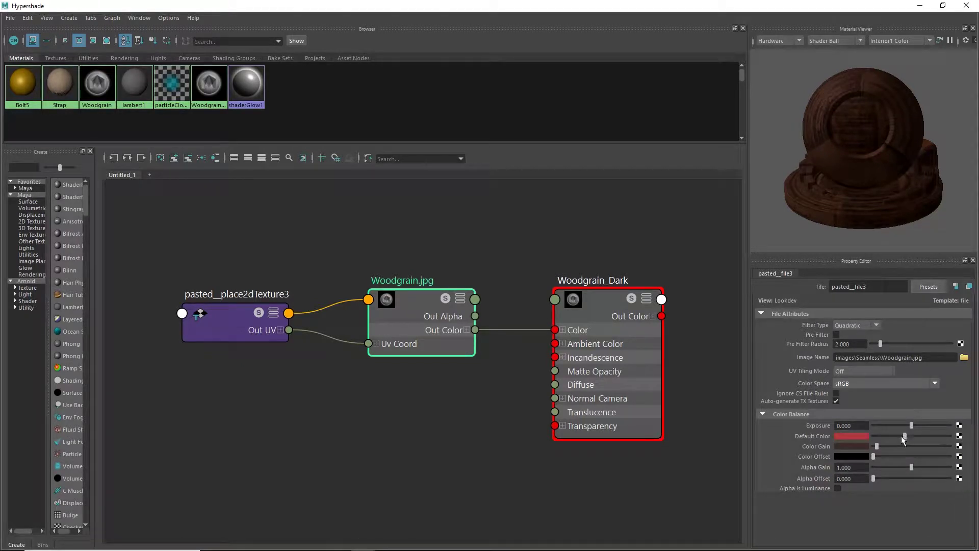
click(857, 436)
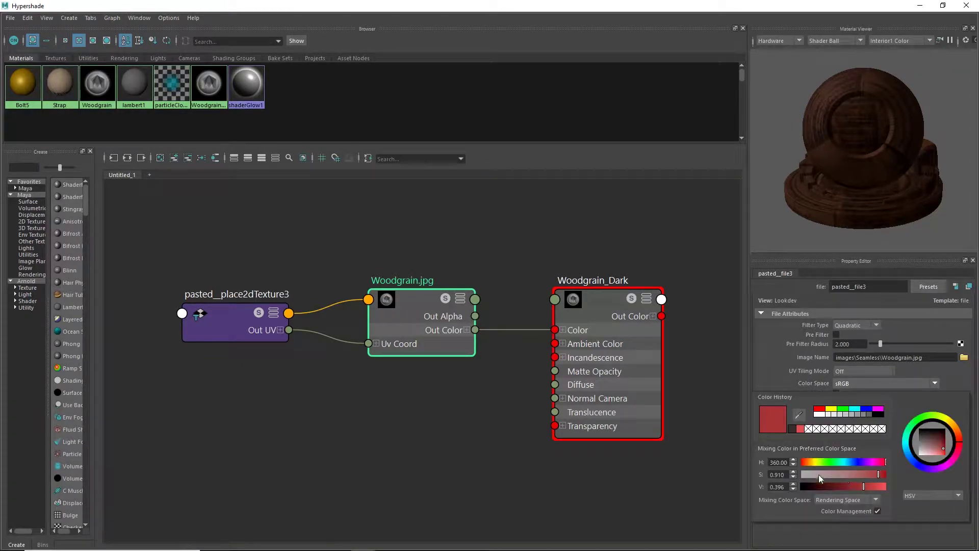
drag(820, 475, 801, 475)
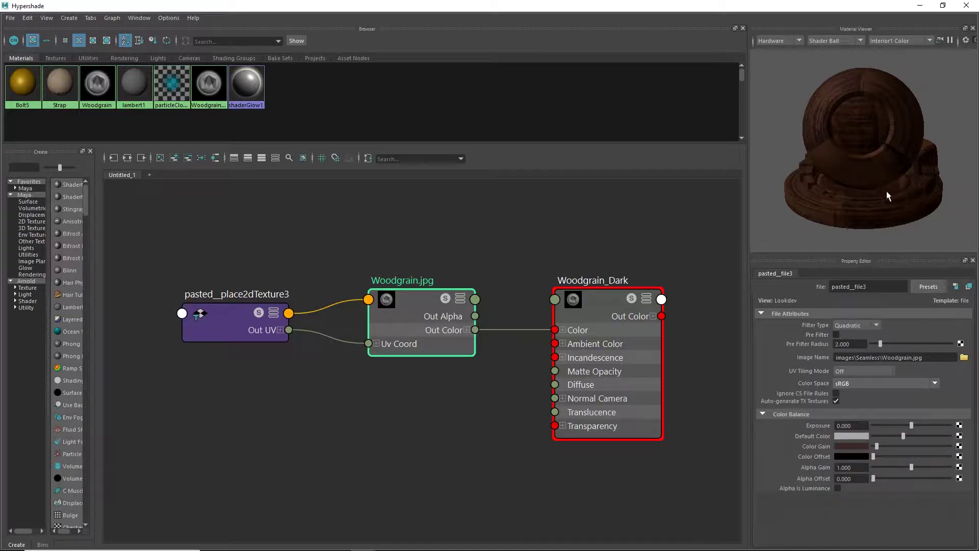
click(883, 148)
alt+drag(867, 148, 886, 225)
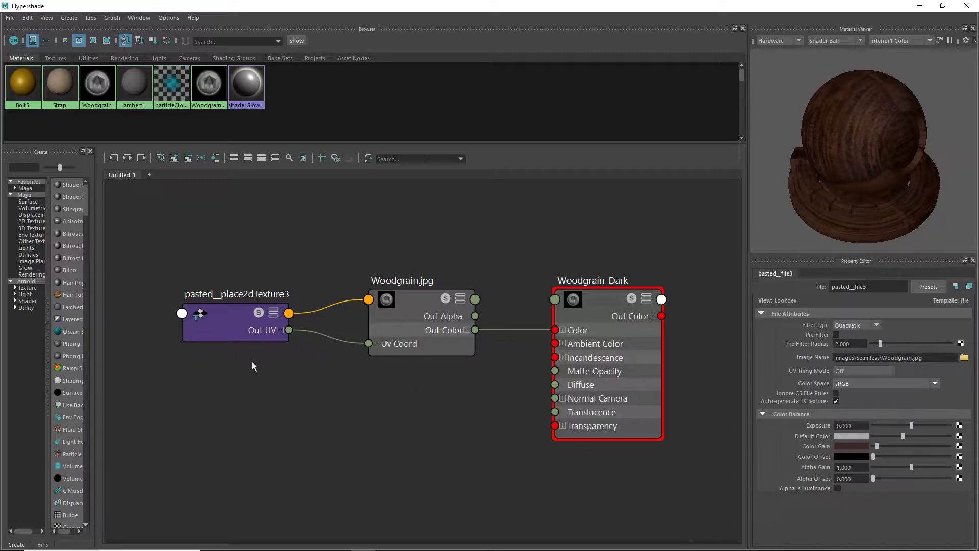
- Add a File texture as Woodgrain_Dark's bump map and arrange file4 and its placement node below the colour texture nodes
click(93, 85)
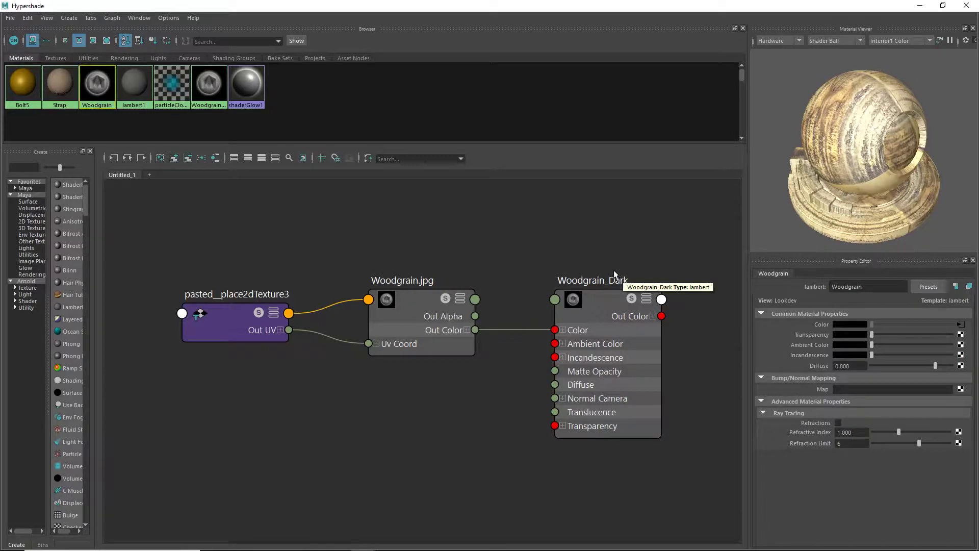
click(616, 357)
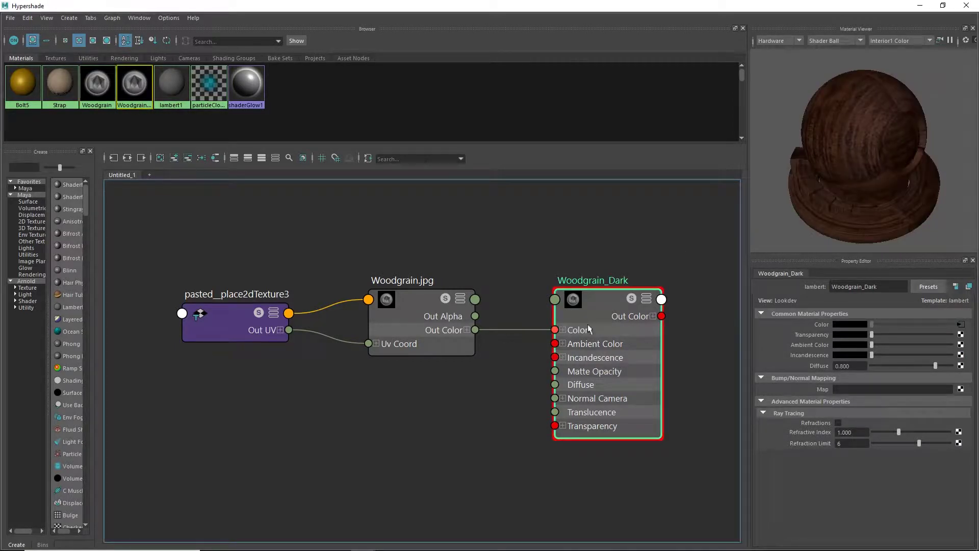
click(961, 389)
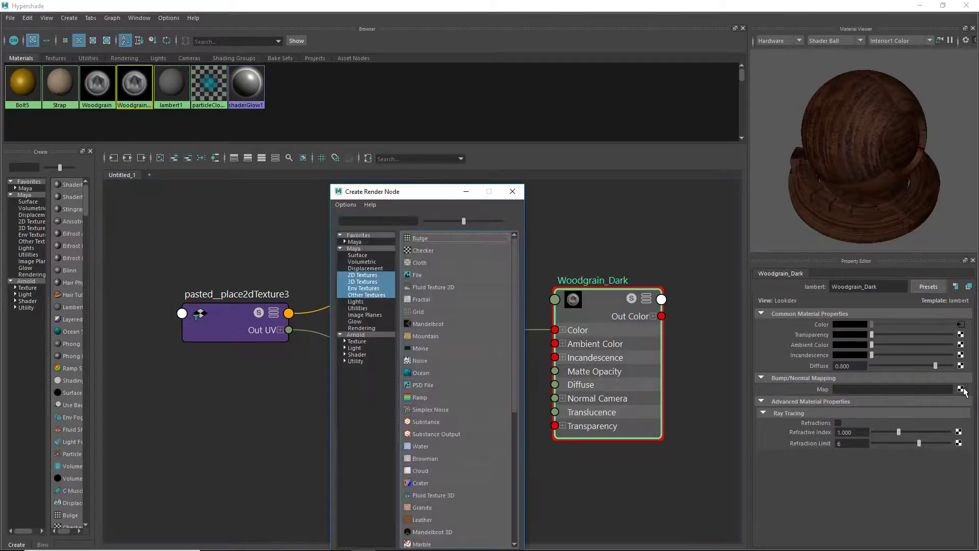
click(416, 274)
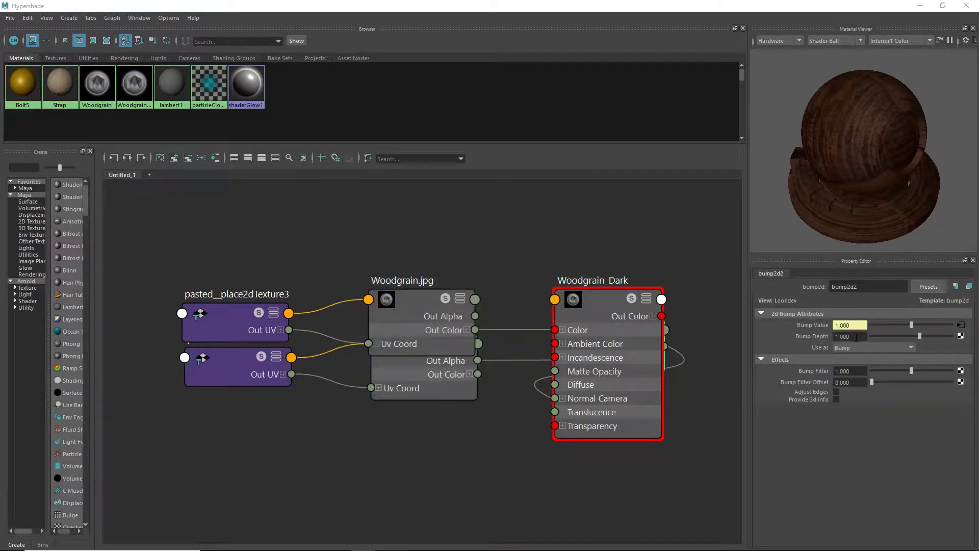
drag(373, 365, 367, 420)
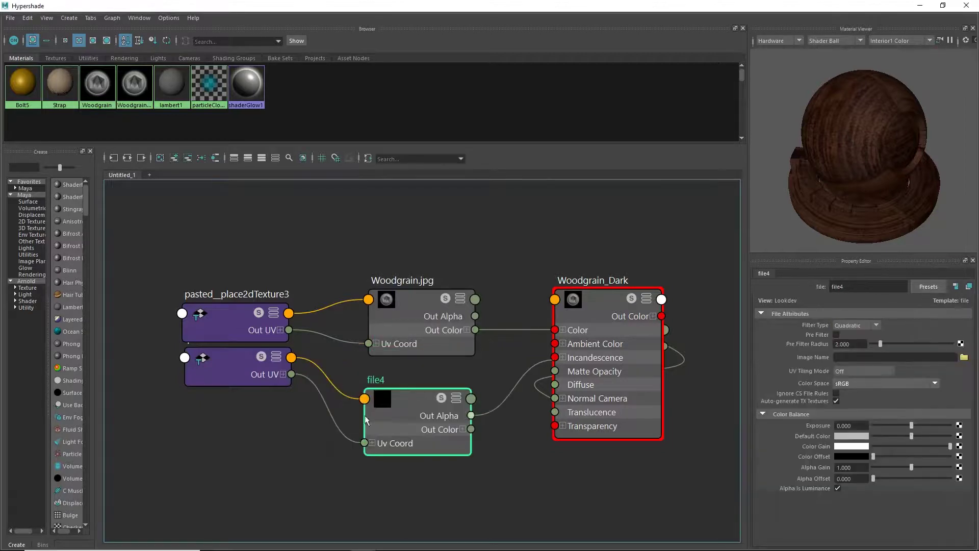
drag(240, 377, 227, 432)
click(400, 408)
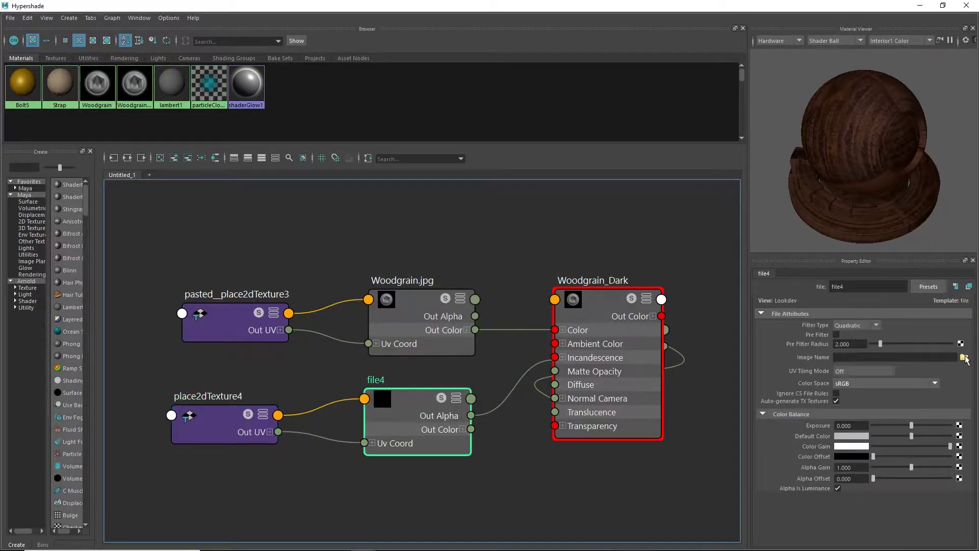
click(964, 357)
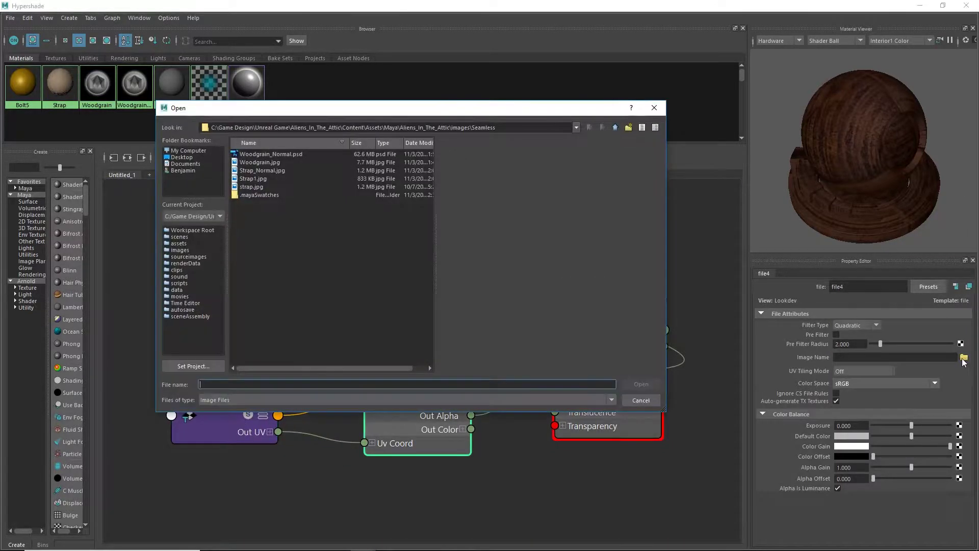
click(267, 170)
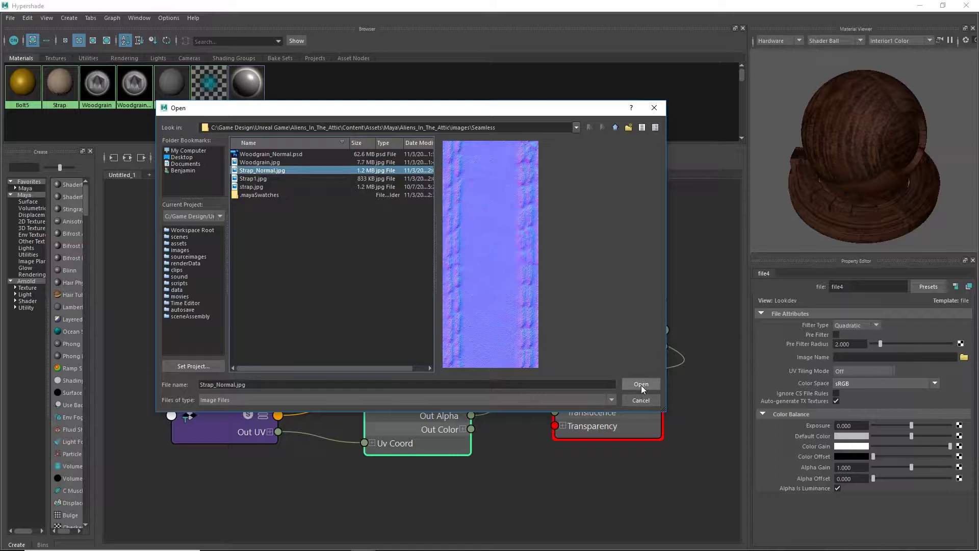
click(284, 153)
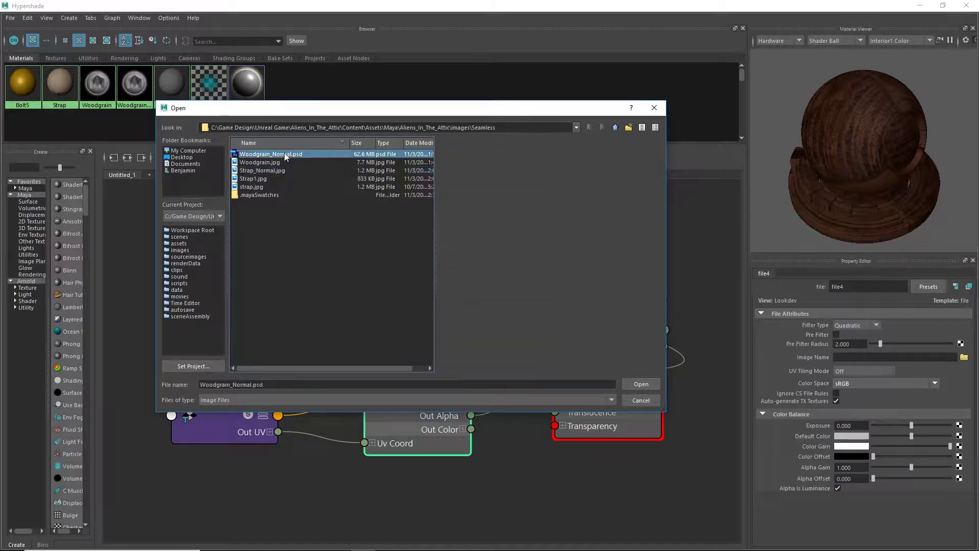
click(654, 108)
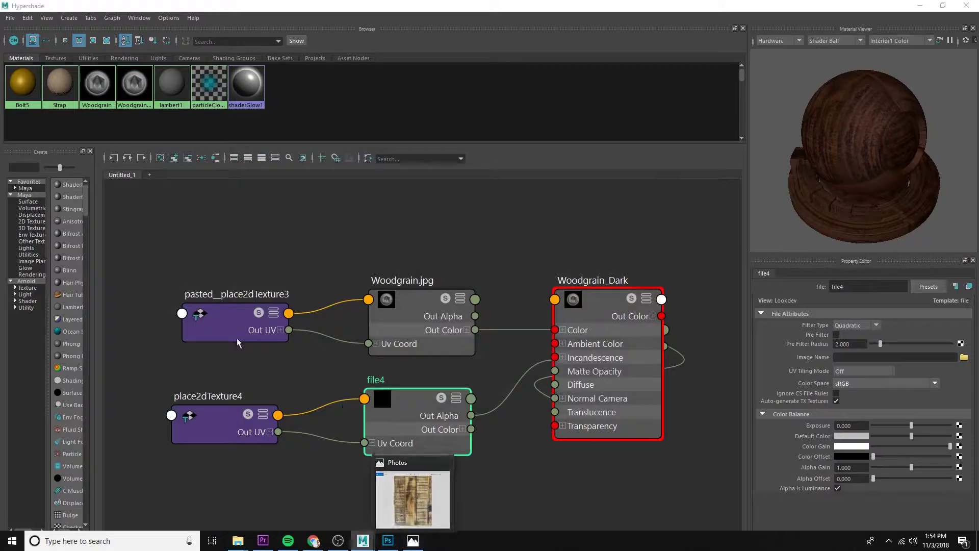
- Switch to Photoshop and save Woodgrain_Normal.psd as a JPEG at quality 12 in the Seamless folder
click(391, 547)
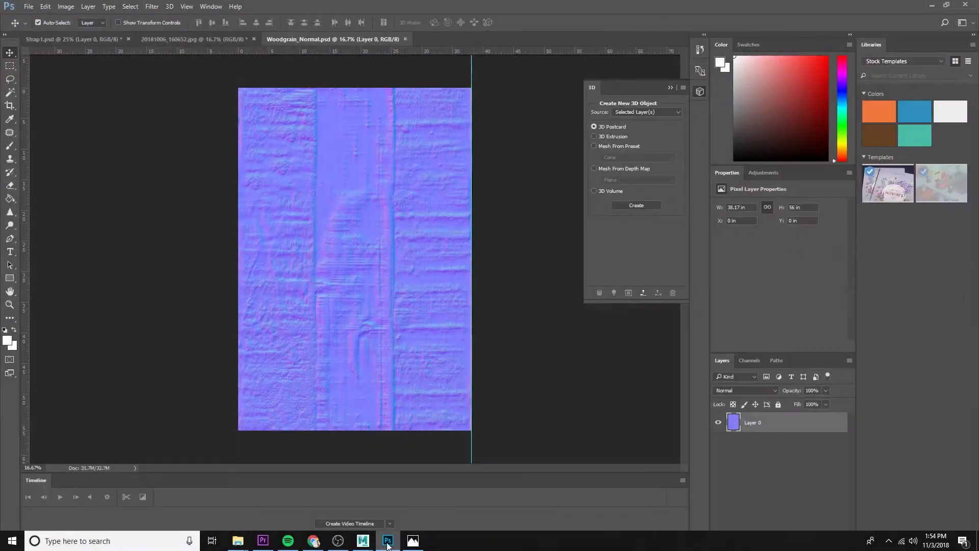
click(29, 6)
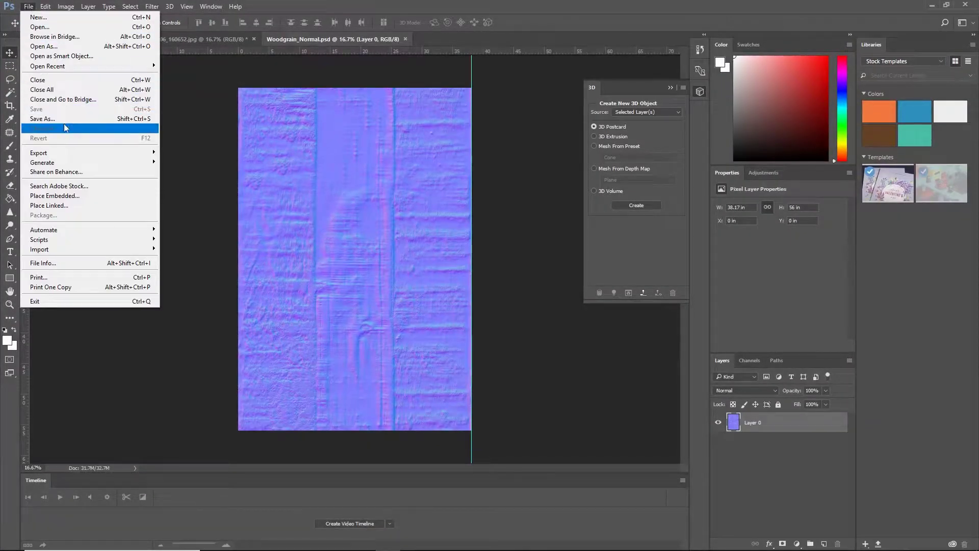
click(46, 119)
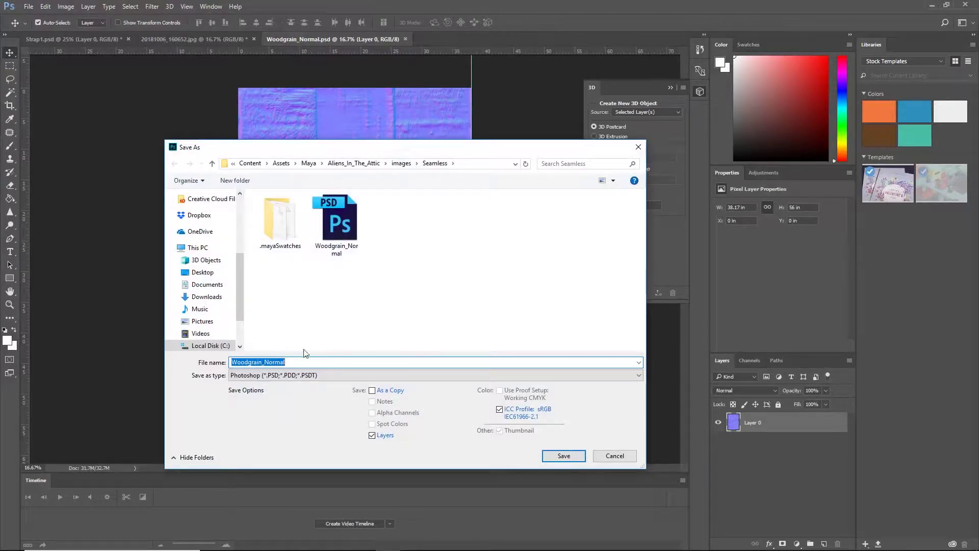
click(315, 375)
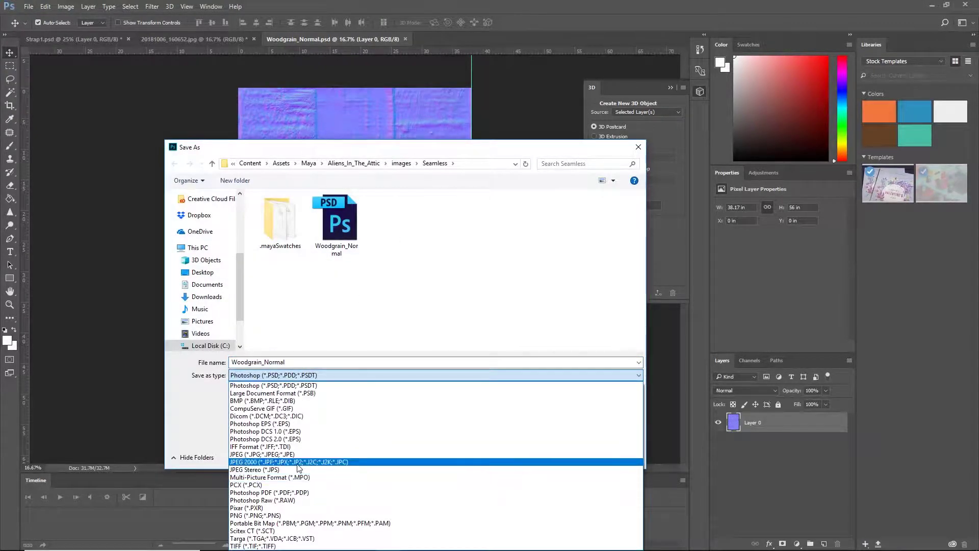
click(288, 454)
click(563, 456)
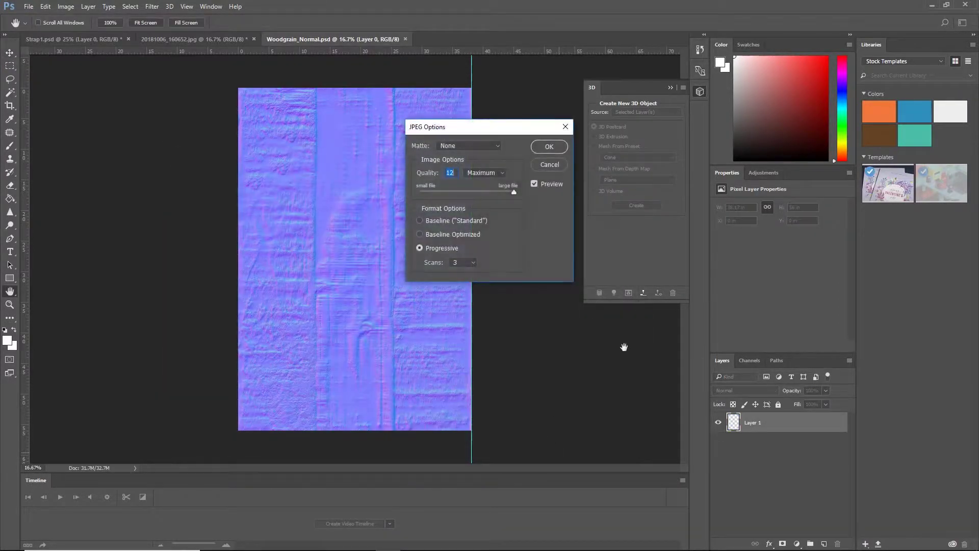
click(551, 148)
- Switch back to Maya's Hypershade and load Woodgrain_Normal.jpg as the image of the file4 node
key(alt+Tab)
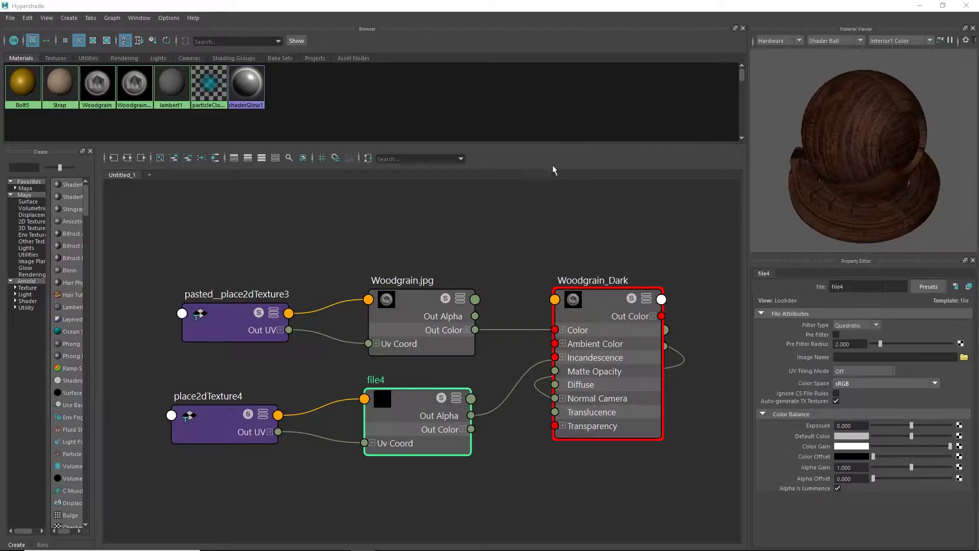
click(964, 357)
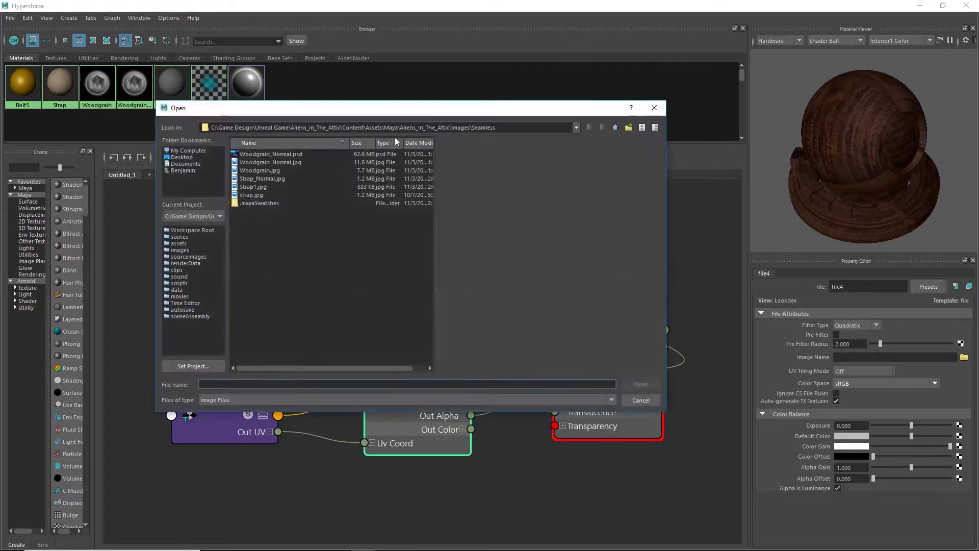
click(280, 163)
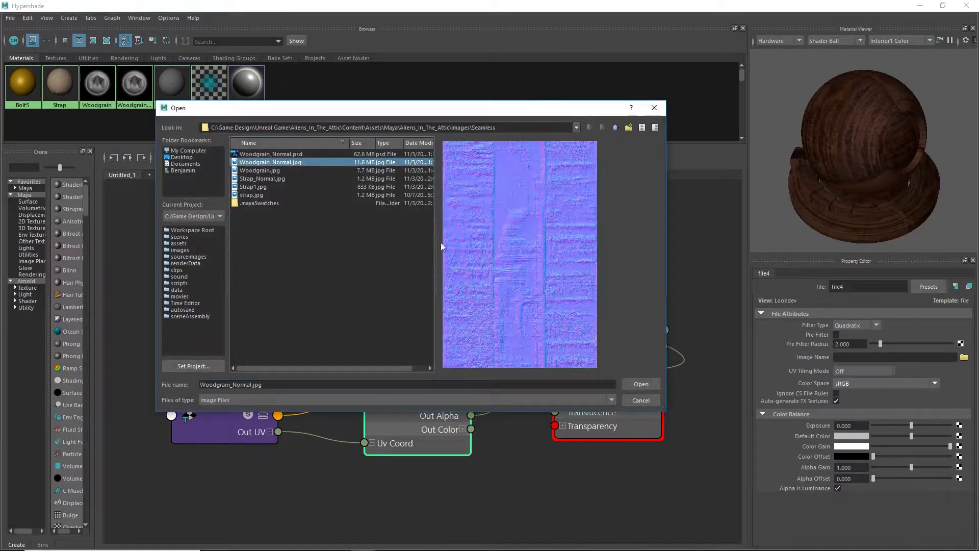
click(640, 383)
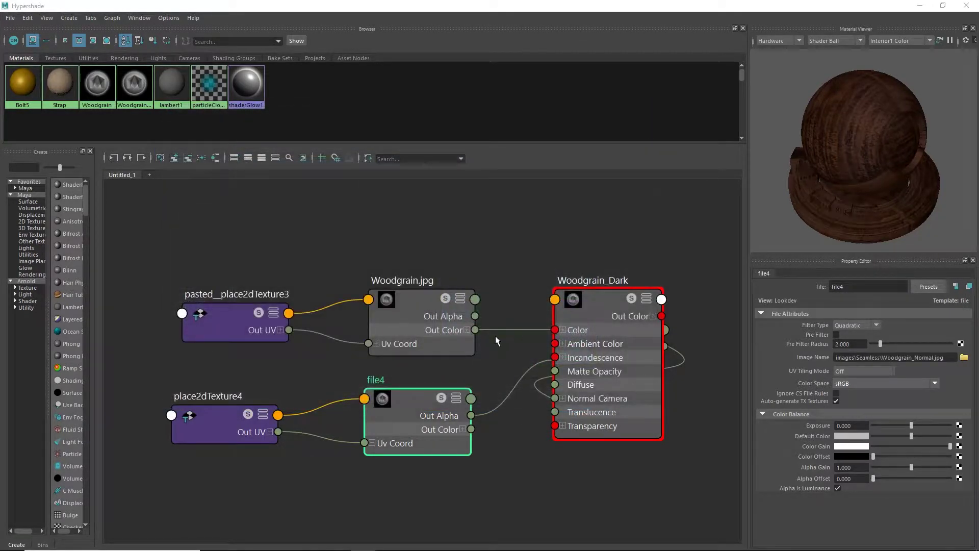
- Spread out the Woodgrain_Dark and bump2d2 nodes so the bump node sits between file4 and the material, then select Woodgrain_Dark
drag(589, 383, 692, 341)
drag(591, 331, 587, 401)
click(730, 346)
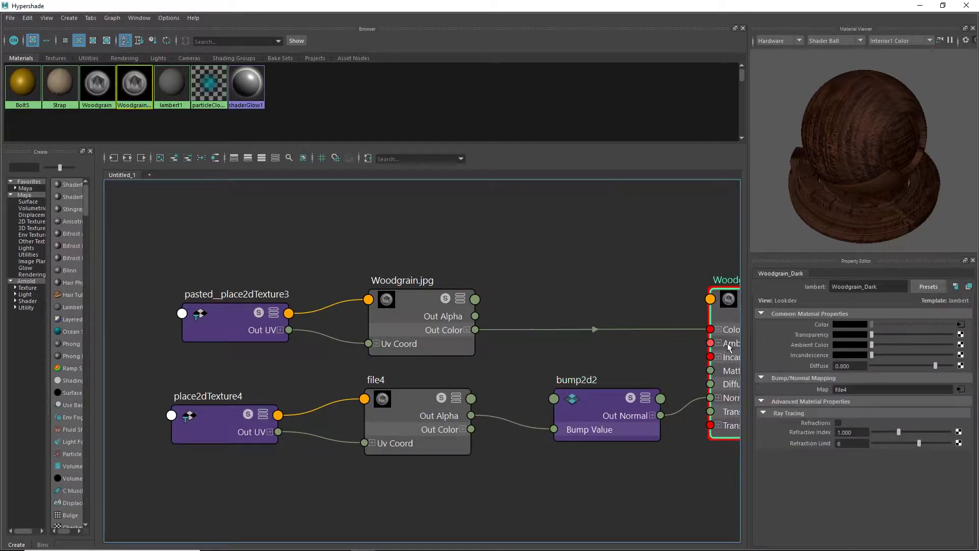
- Graph the original Woodgrain material's network and delete the Woodgrain material
click(98, 88)
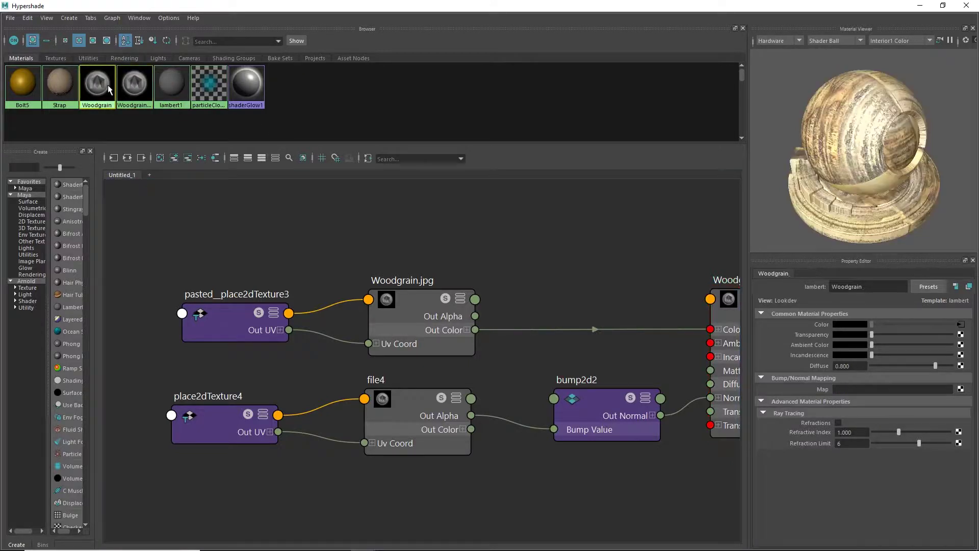
right_drag(96, 85, 91, 110)
drag(467, 422, 633, 298)
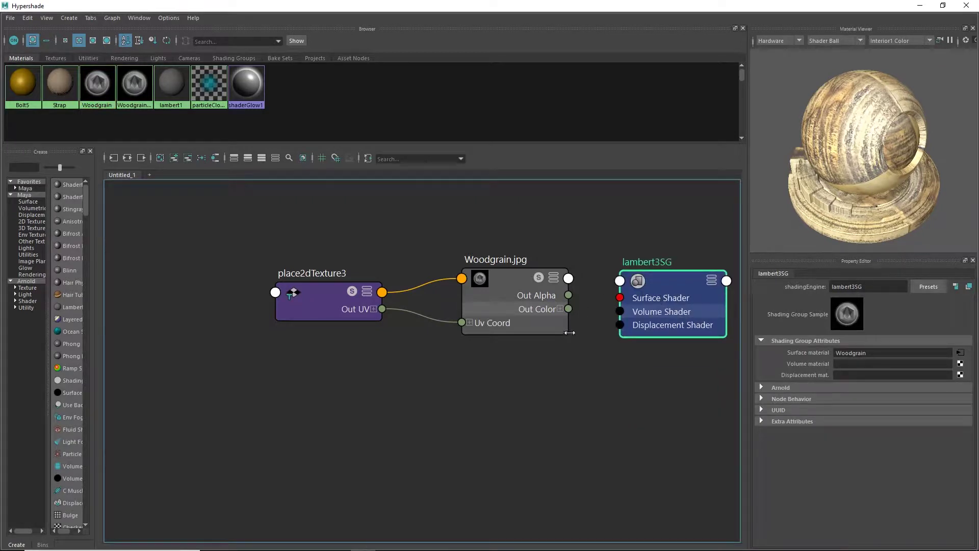
click(98, 92)
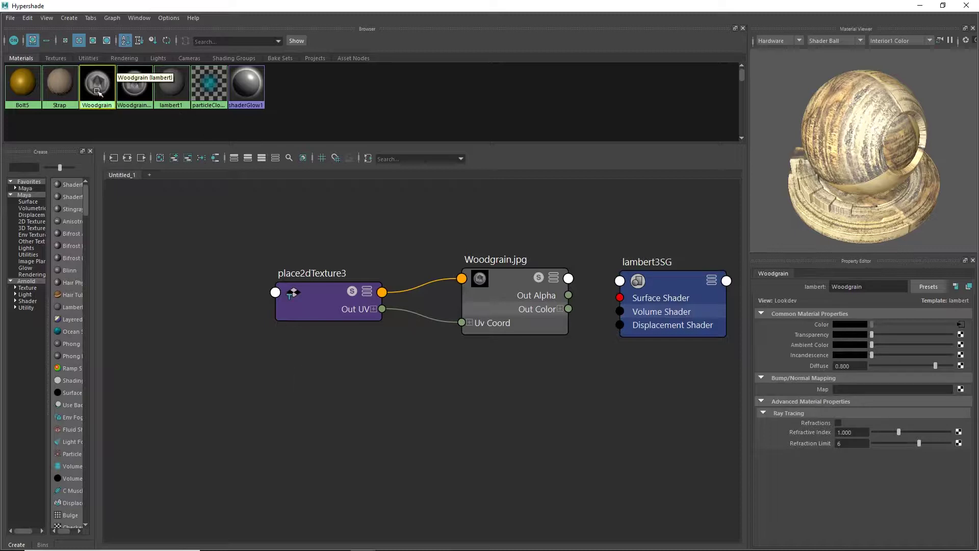
key(Delete)
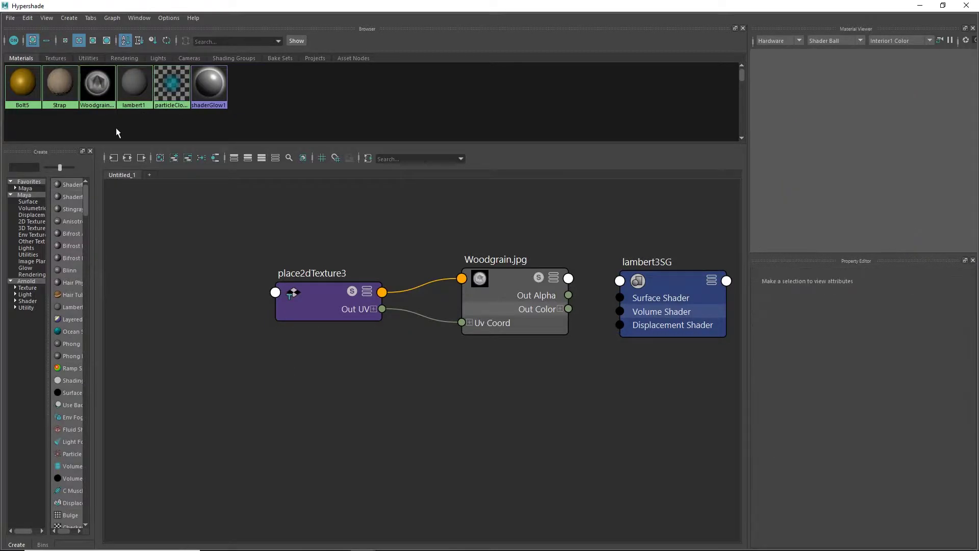
- Graph the network of the Woodgrain_Dark material
click(92, 83)
right_click(92, 84)
click(93, 109)
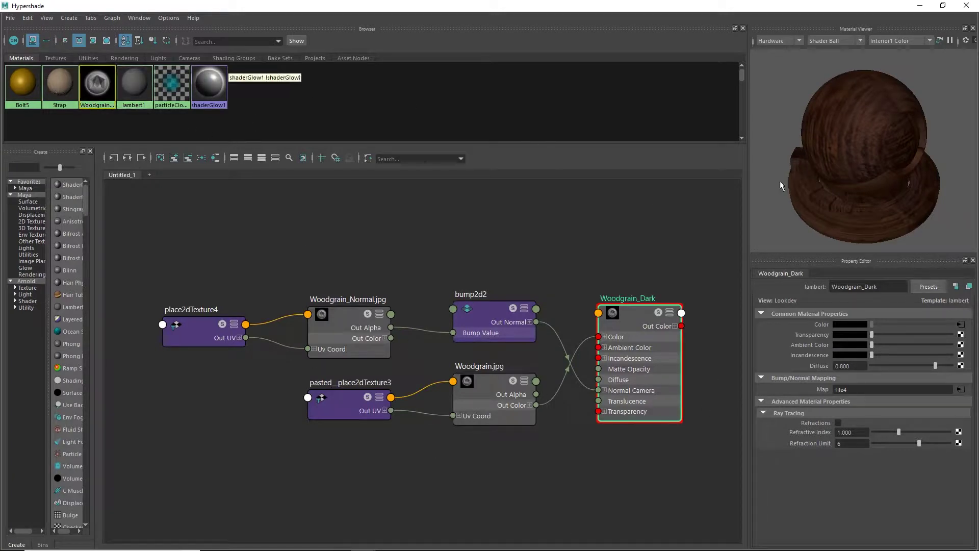
- Duplicate Woodgrain_Dark with its colour and normal texture nodes by copying and pasting it, and select the pasted material
drag(98, 84, 178, 174)
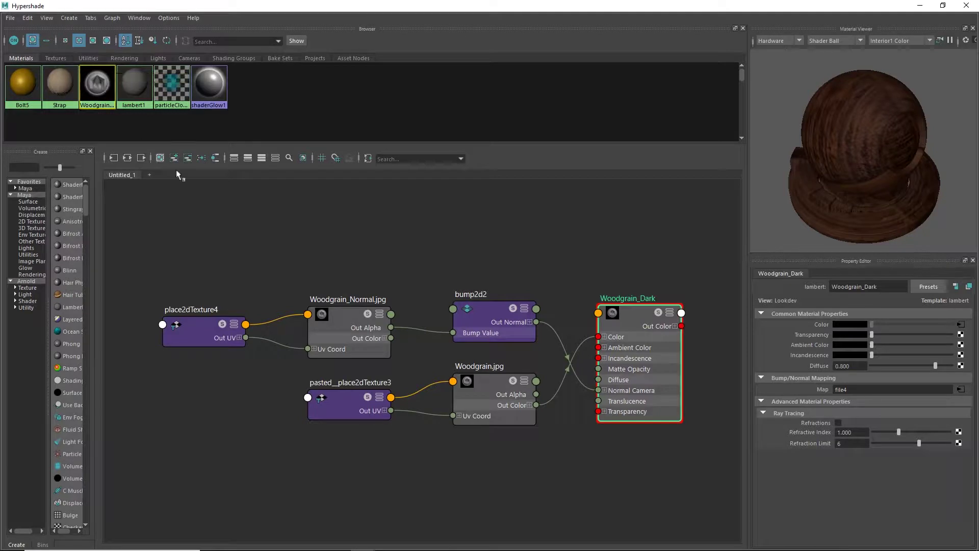
click(467, 288)
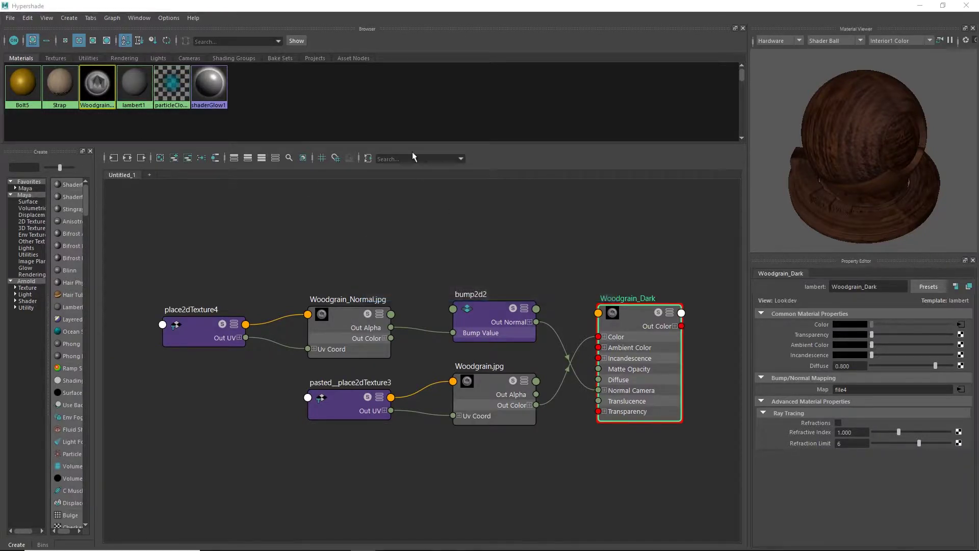
click(489, 286)
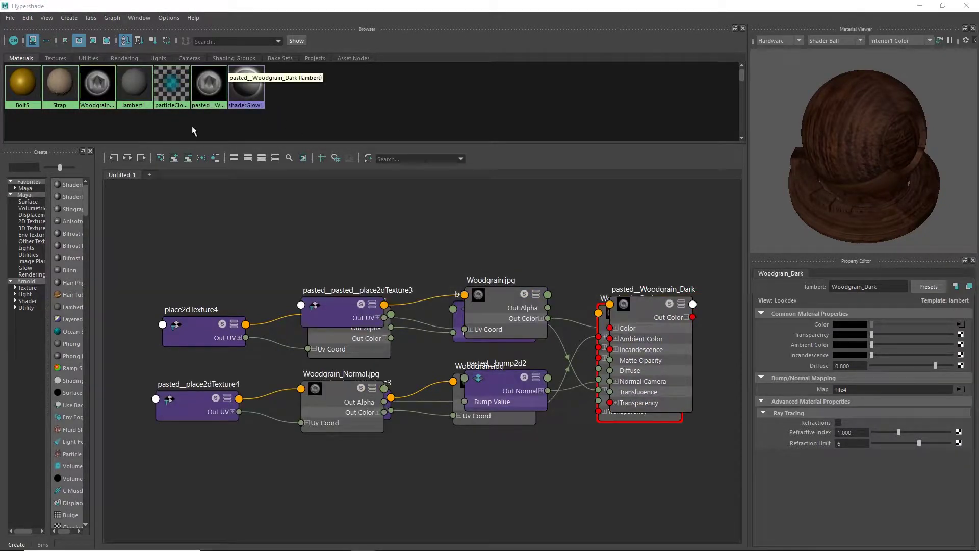
click(211, 89)
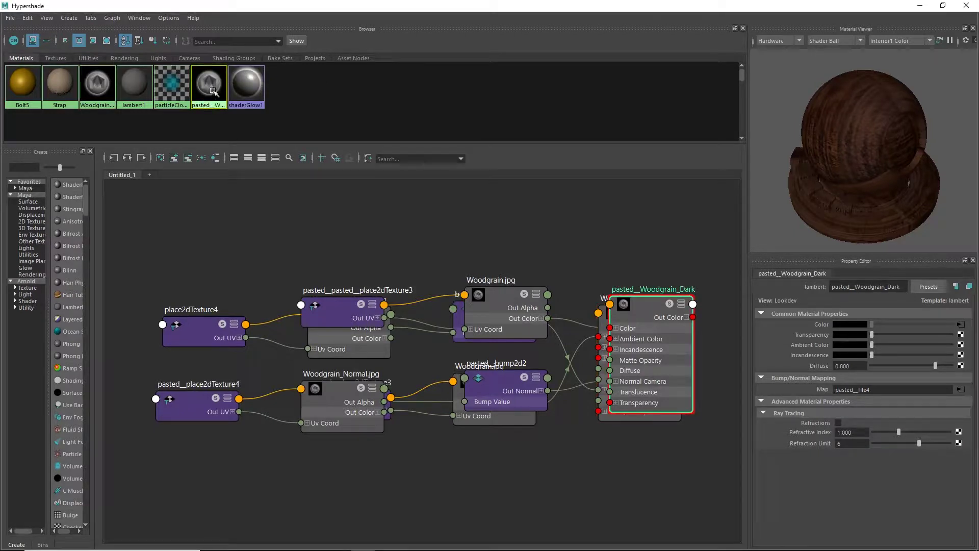
- Rename the pasted wood material to Woodgrain and graph its network
drag(854, 286, 806, 285)
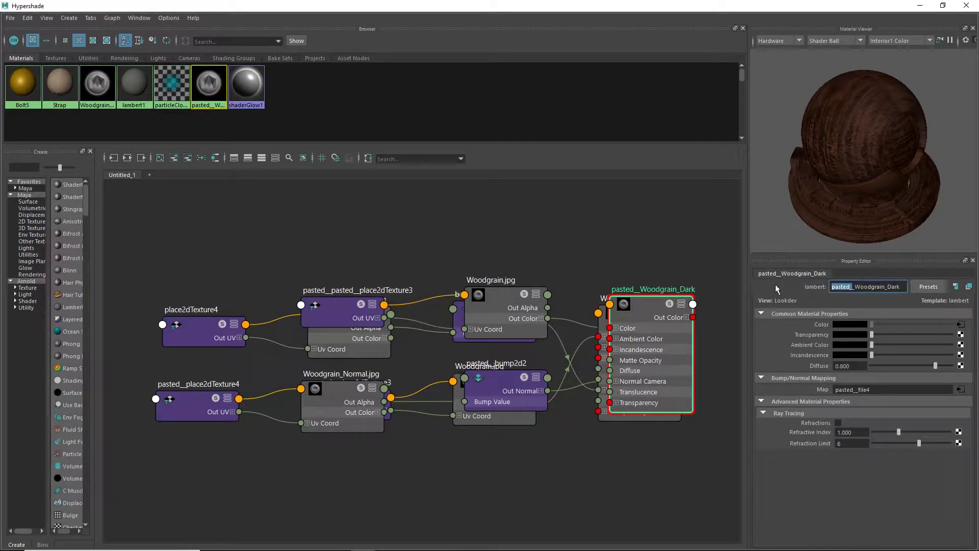
key(BackSpace)
key(Return)
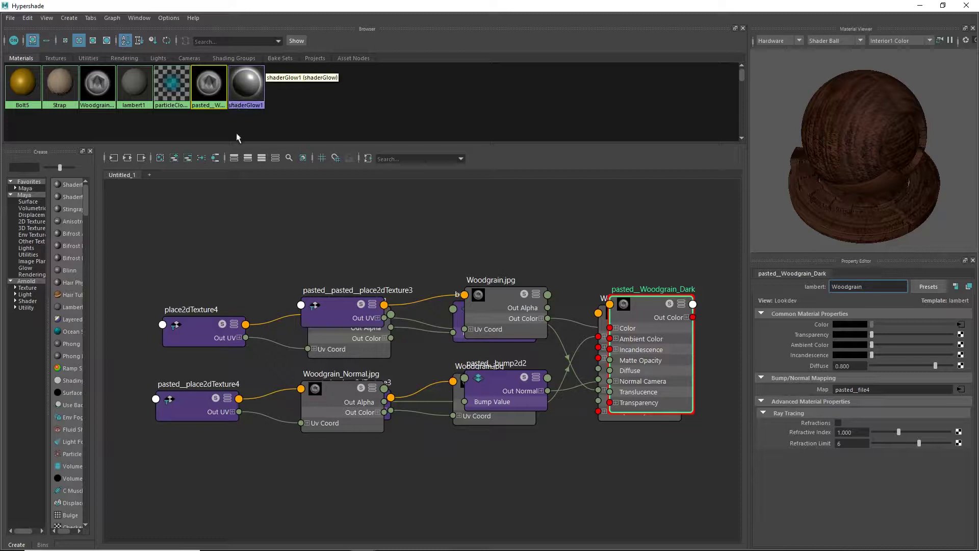
right_drag(204, 81, 206, 111)
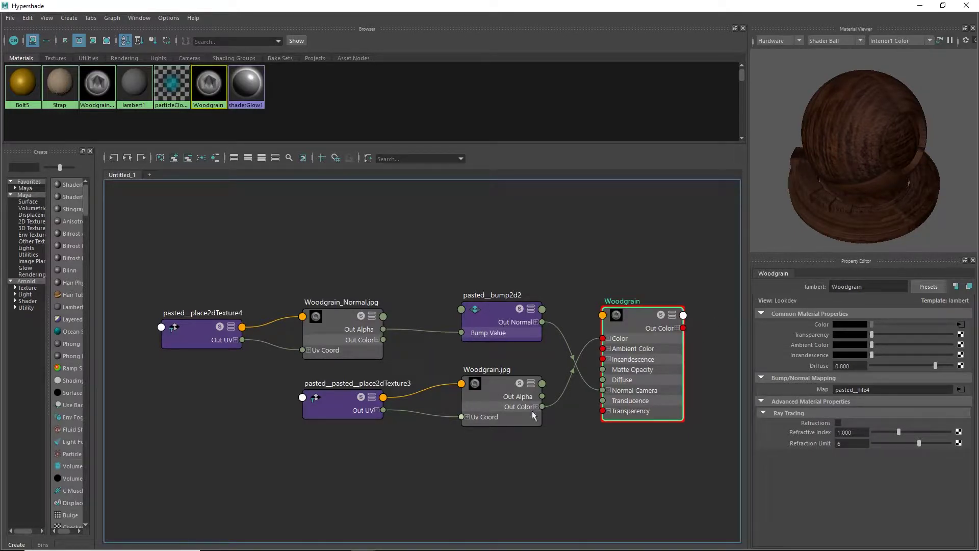
- Lighten the Color Gain of the Woodgrain.jpg texture and desaturate it to a neutral light grey
click(502, 391)
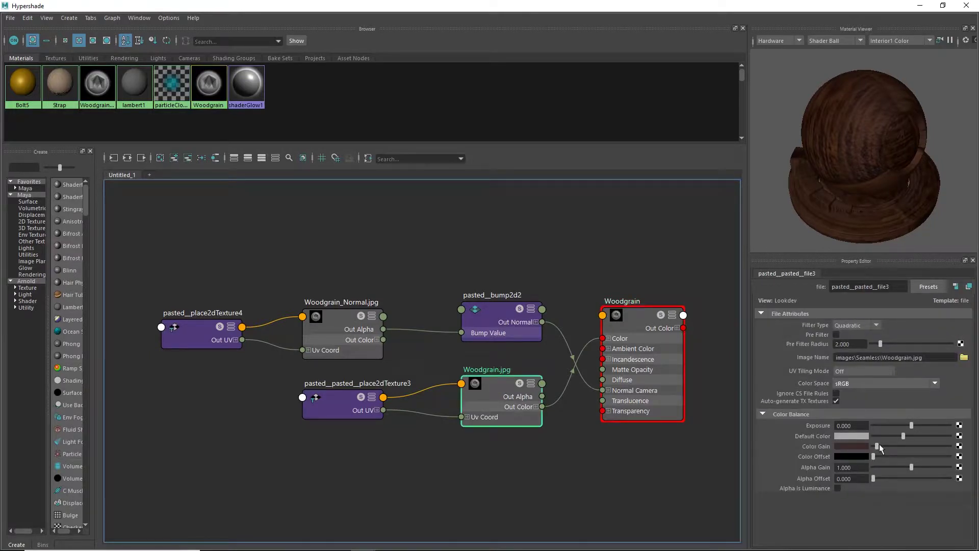
drag(878, 449, 909, 448)
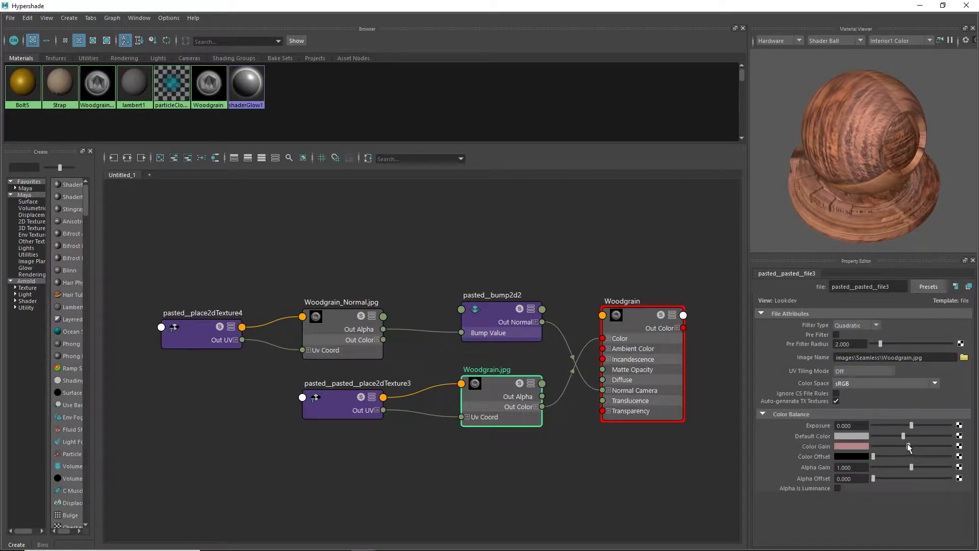
click(862, 446)
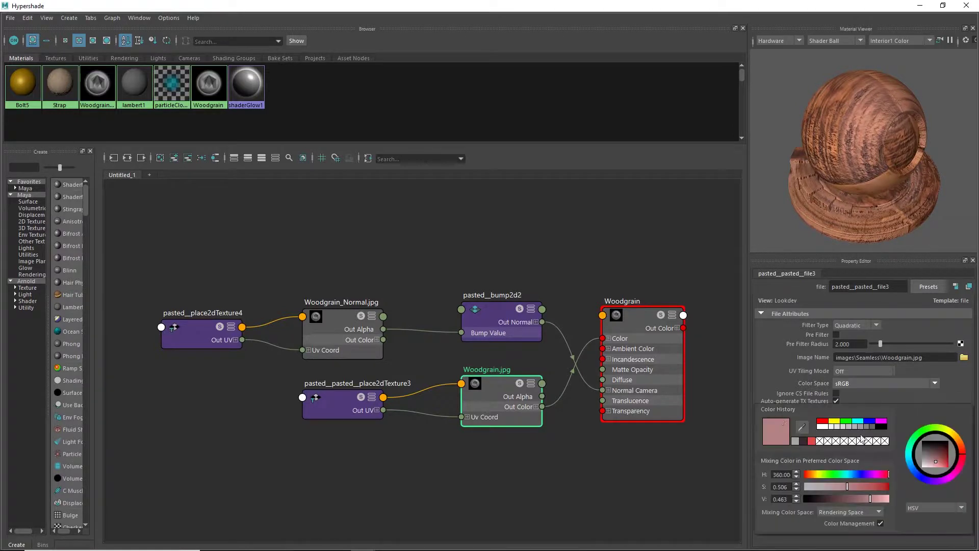
drag(840, 490, 813, 492)
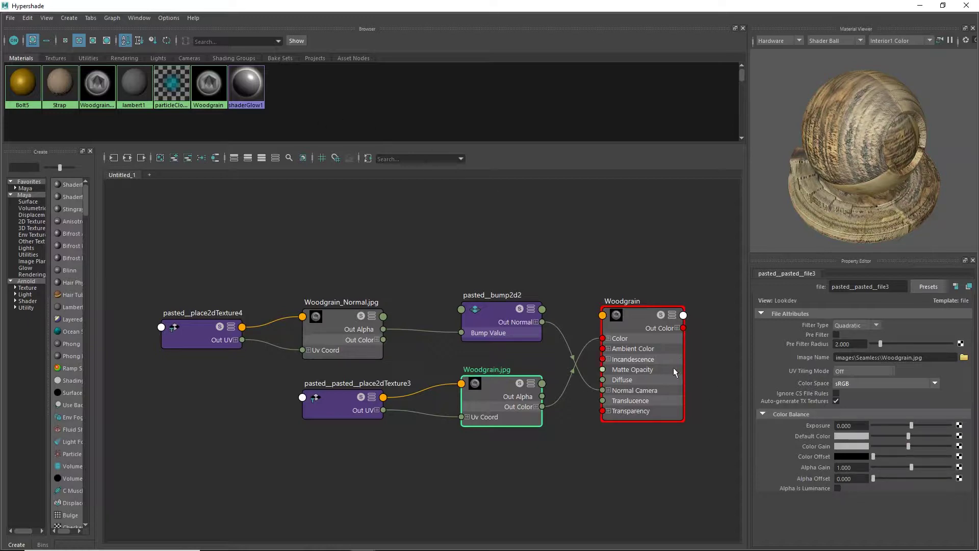
- Move the Hypershade window down to uncover the chest in the viewport and select the chest's lid
drag(279, 9, 417, 139)
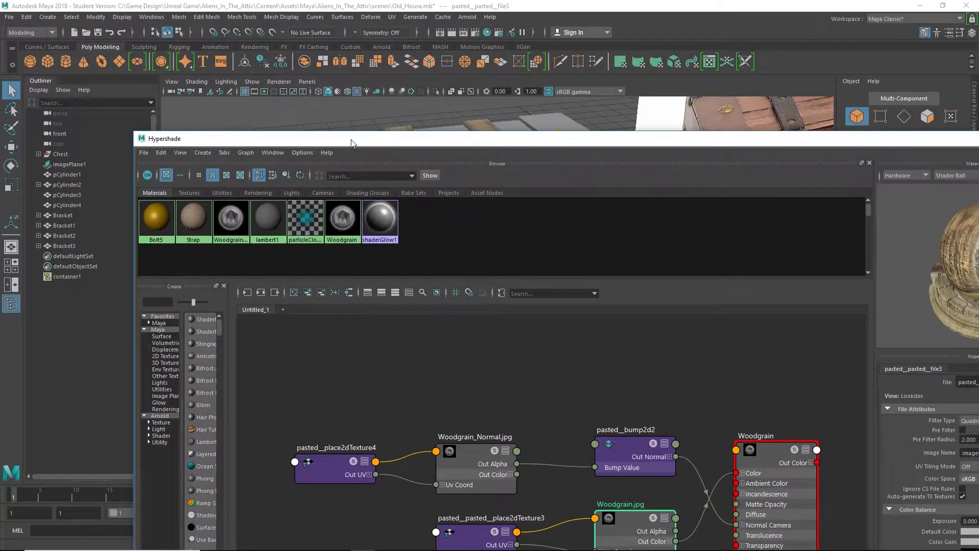
drag(357, 138, 412, 271)
click(475, 185)
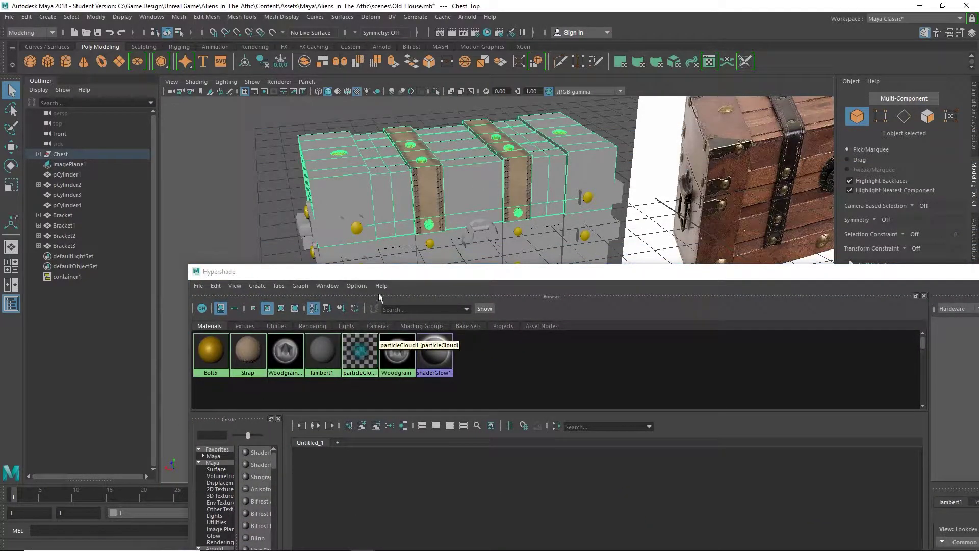
drag(378, 274, 354, 266)
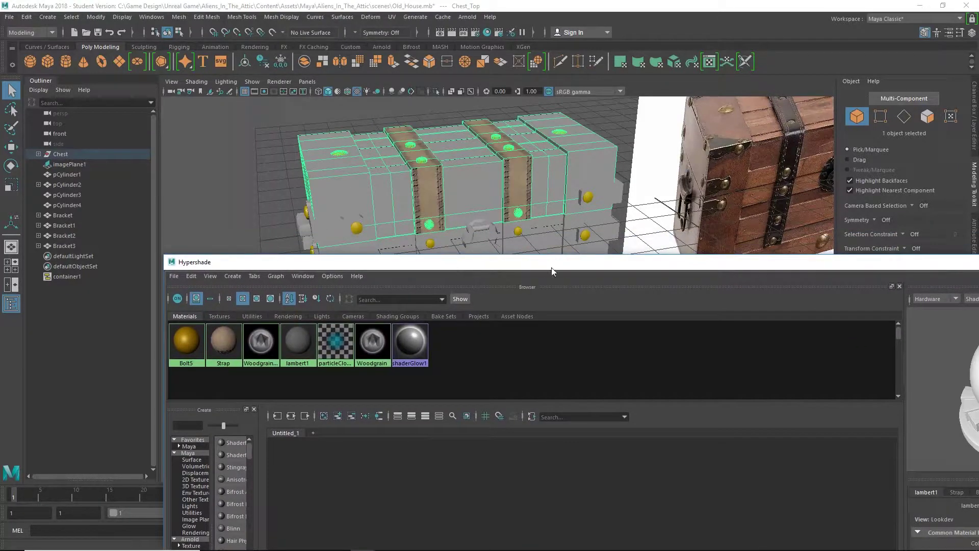
drag(554, 271, 530, 316)
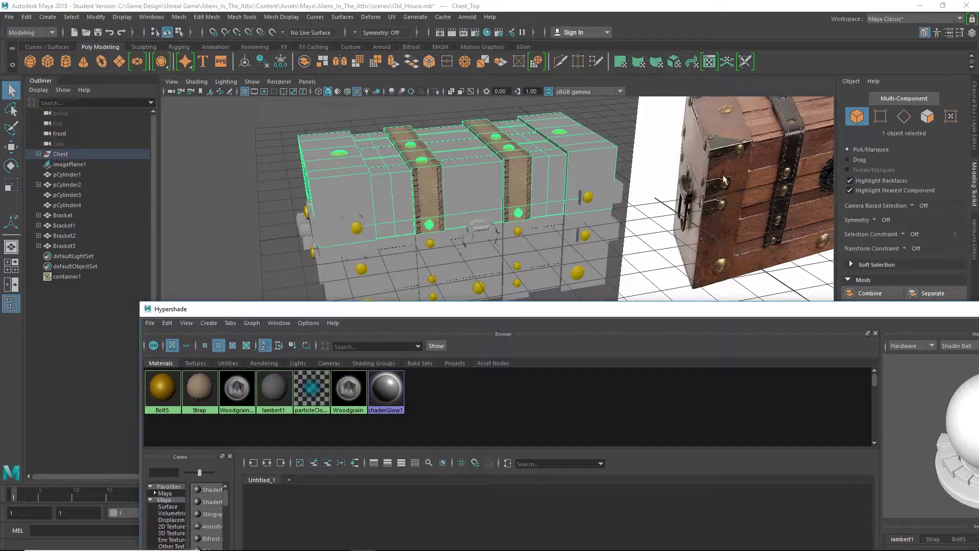
click(346, 191)
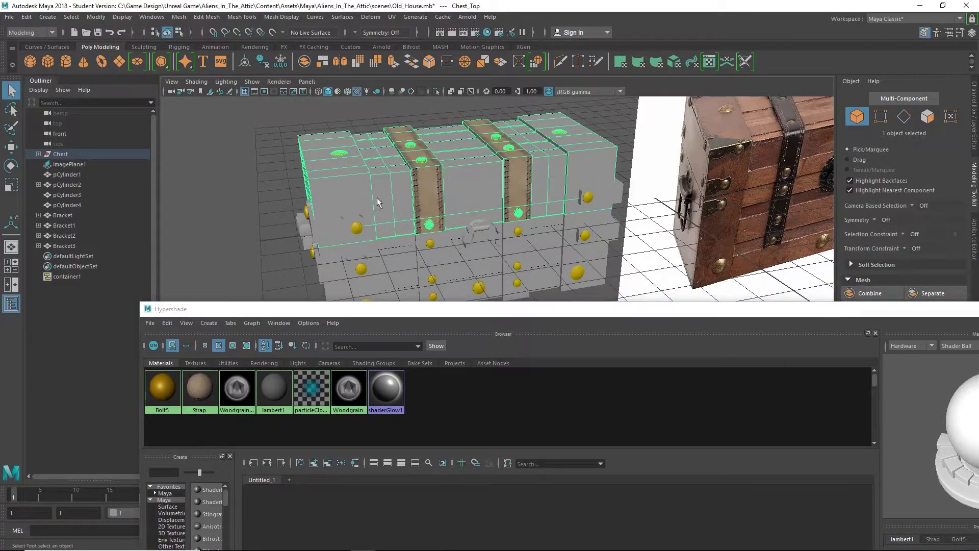
- Switch the lid to face selection and select the front faces of both end sections and the left section's top faces
right_drag(338, 194, 338, 215)
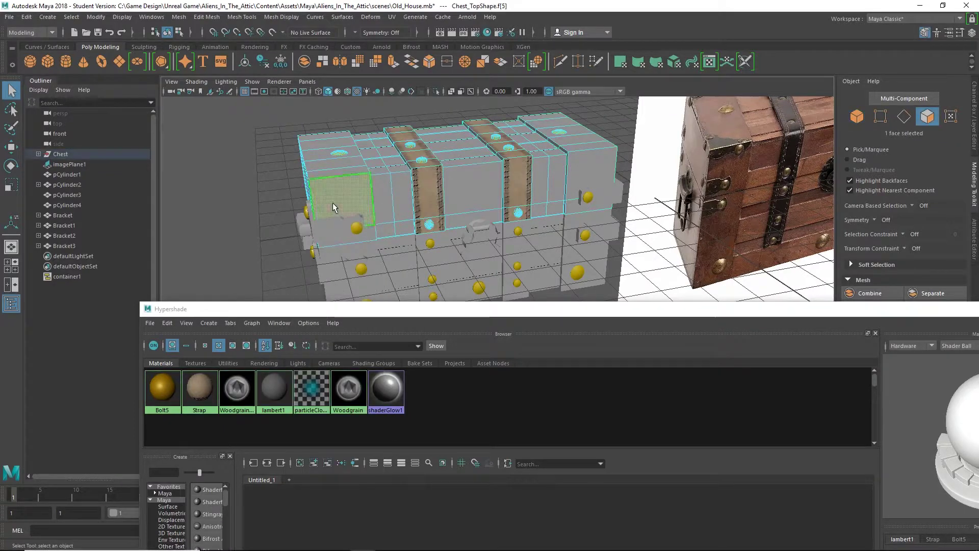
click(336, 209)
shift+click(383, 238)
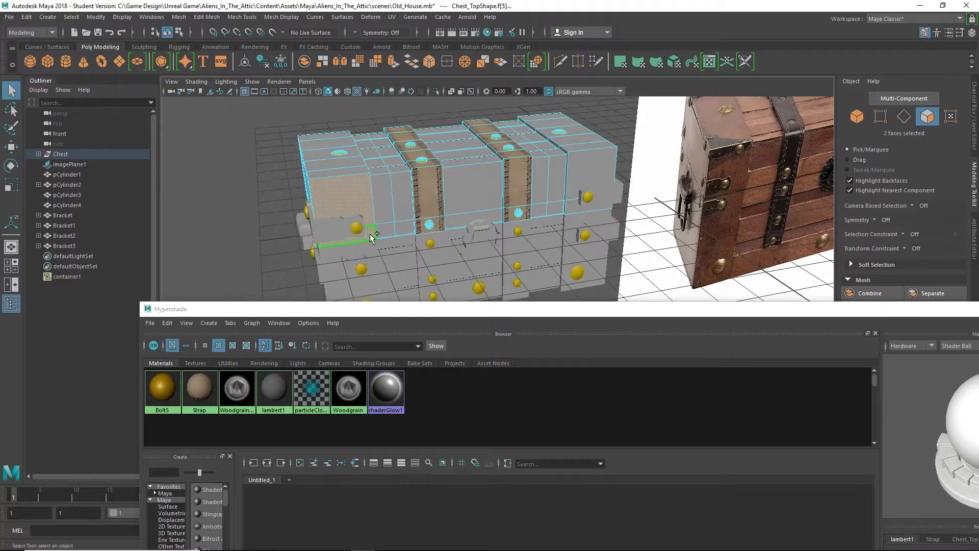
shift+click(574, 206)
alt+drag(536, 220, 484, 186)
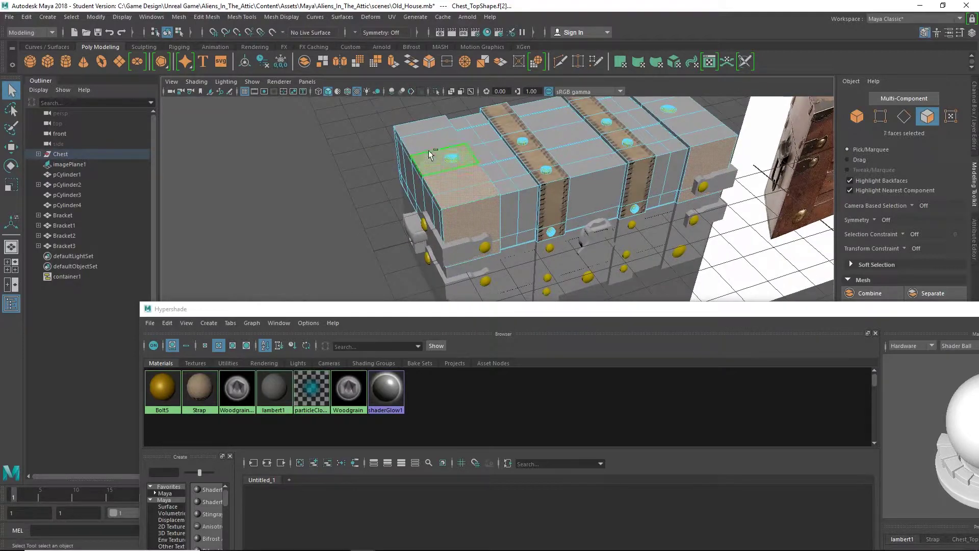
shift+click(421, 128)
- Add all the faces of the lid's left end side to the selection, including those around the corner bracket
alt+drag(420, 127, 496, 131)
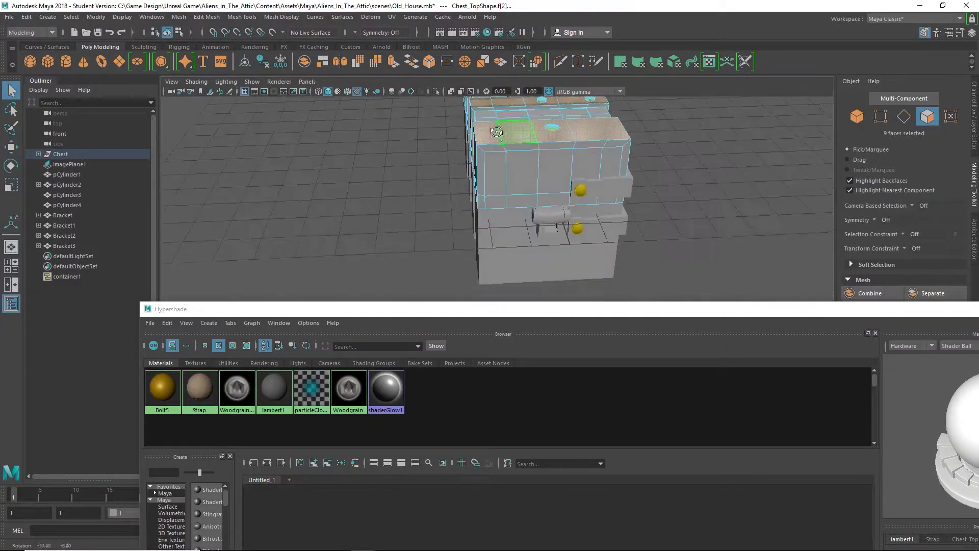
shift+click(482, 168)
shift+click(482, 201)
shift+click(495, 202)
shift+click(494, 180)
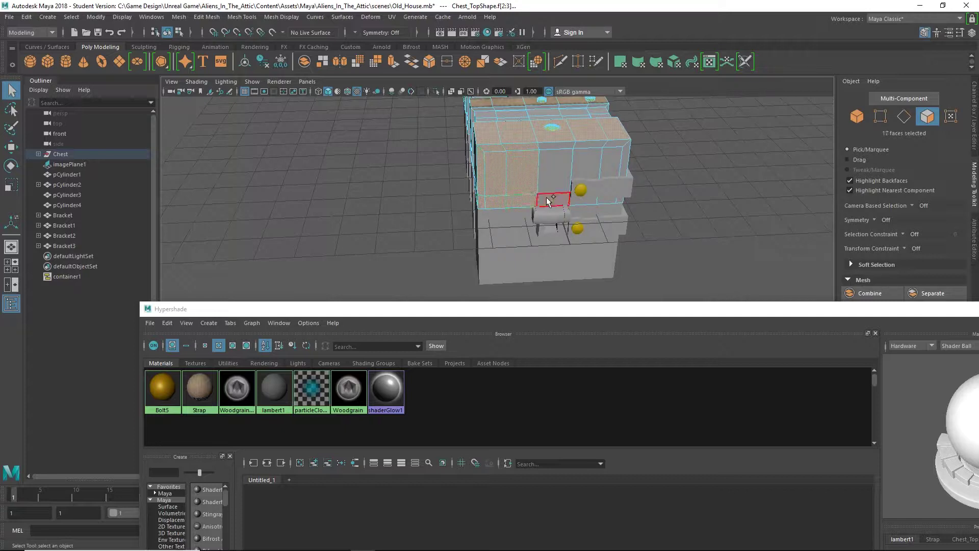
shift+click(588, 145)
shift+click(588, 166)
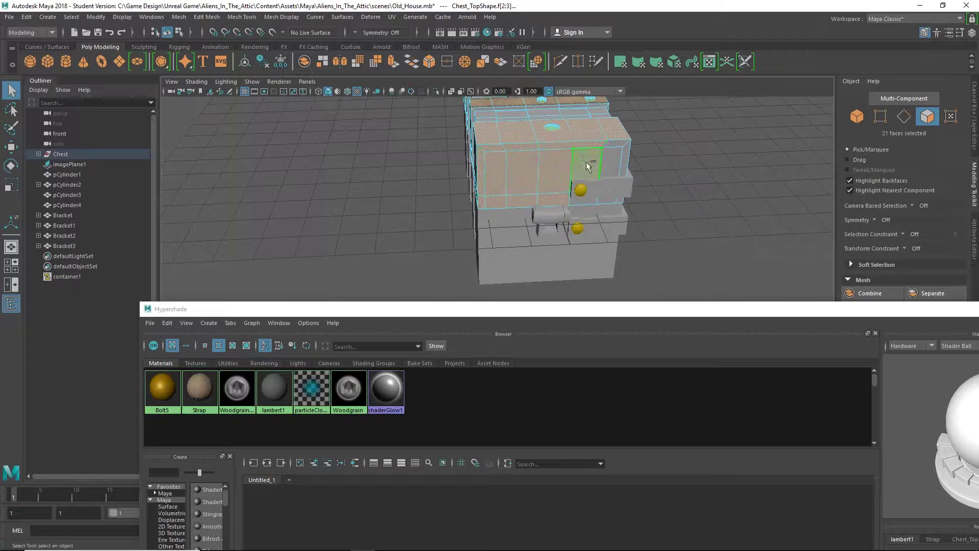
shift+click(590, 201)
shift+click(617, 173)
shift+click(619, 145)
shift+click(625, 159)
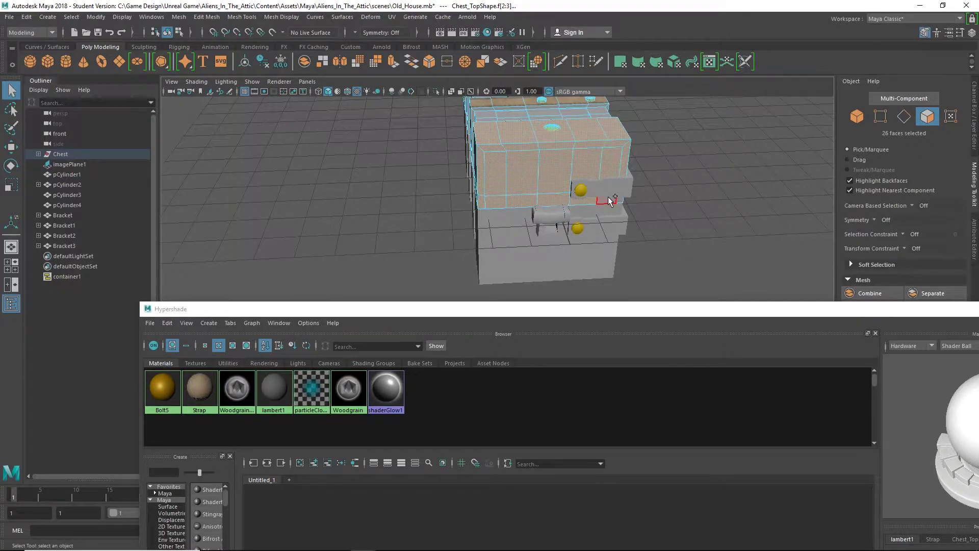
- Add the back faces of the lid's left end section to the selection
alt+drag(533, 204, 587, 194)
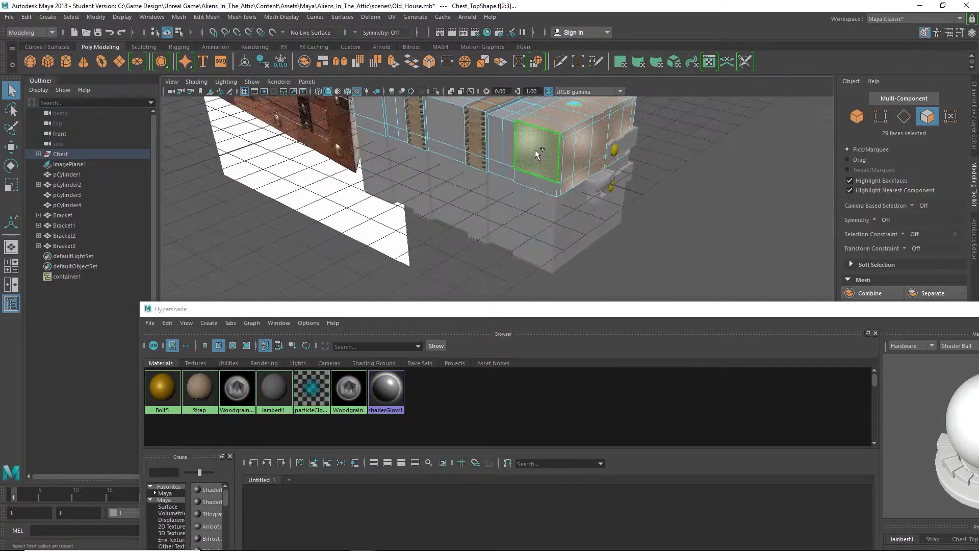
shift+click(535, 149)
shift+click(516, 182)
- Add the narrow inner side faces of the lid's left end section, along its front, top and back, to the selection
alt+drag(516, 182, 393, 233)
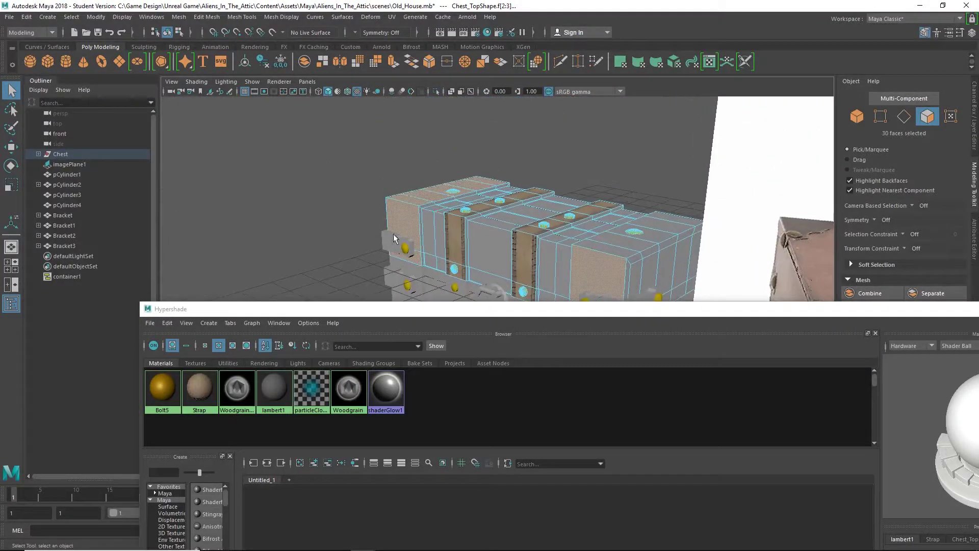
shift+click(427, 254)
shift+click(457, 201)
alt+drag(497, 195, 411, 195)
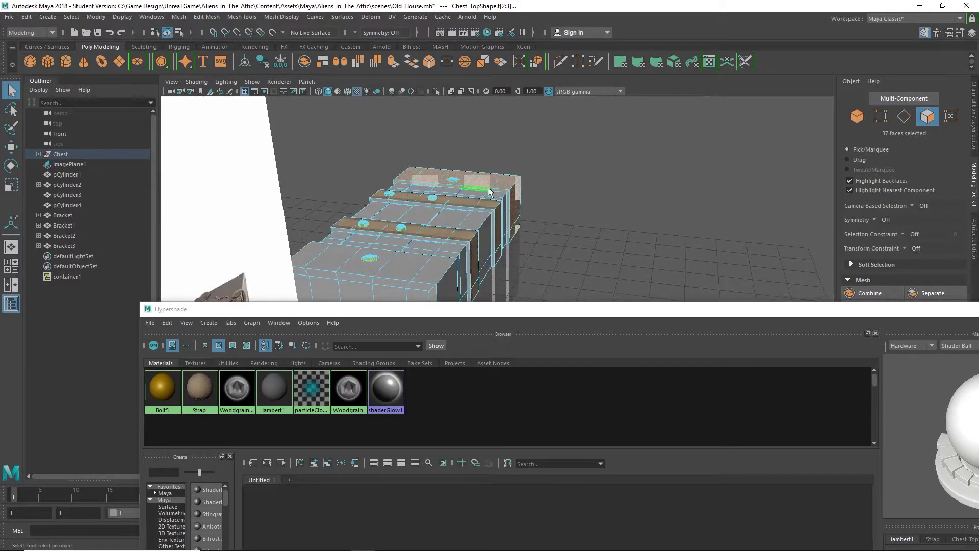
scroll(502, 190, up, 4)
shift+click(517, 132)
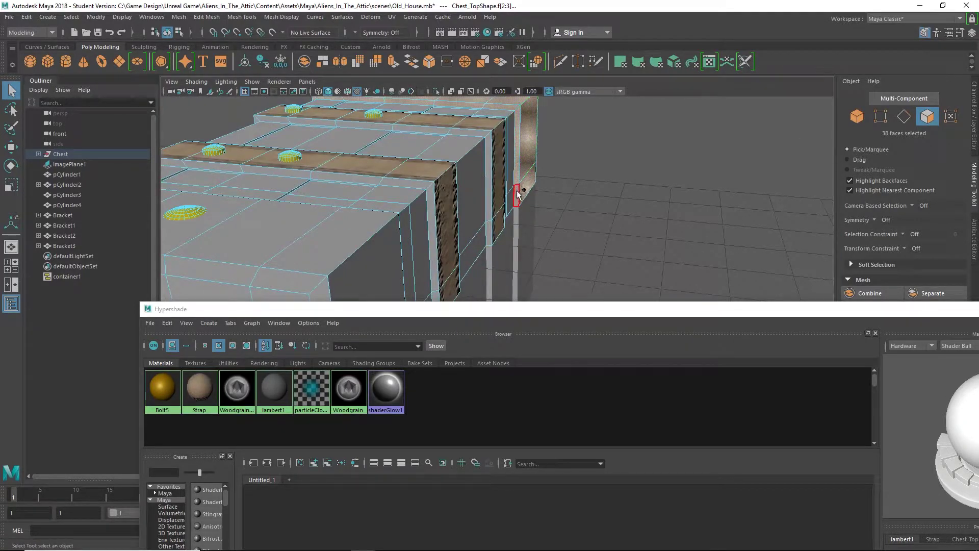
shift+click(518, 193)
scroll(518, 193, down, 3)
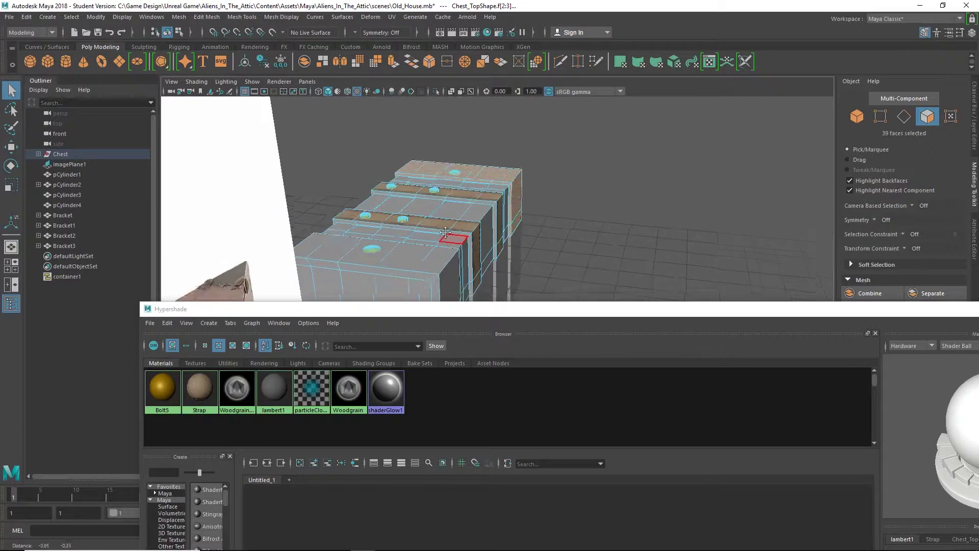
- Add the upper and lower back faces of the lid's right end section to the selection
alt+drag(445, 233, 399, 214)
shift+click(396, 220)
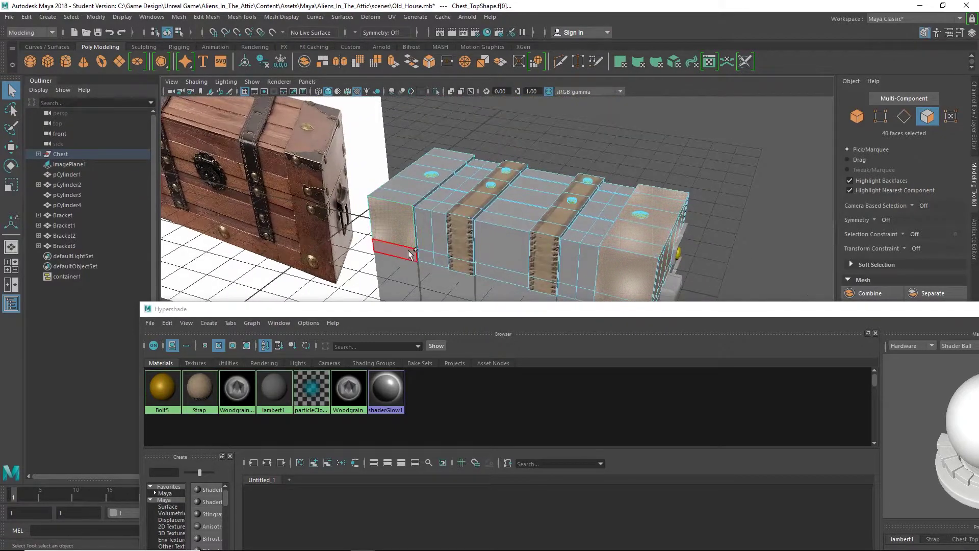
shift+click(411, 253)
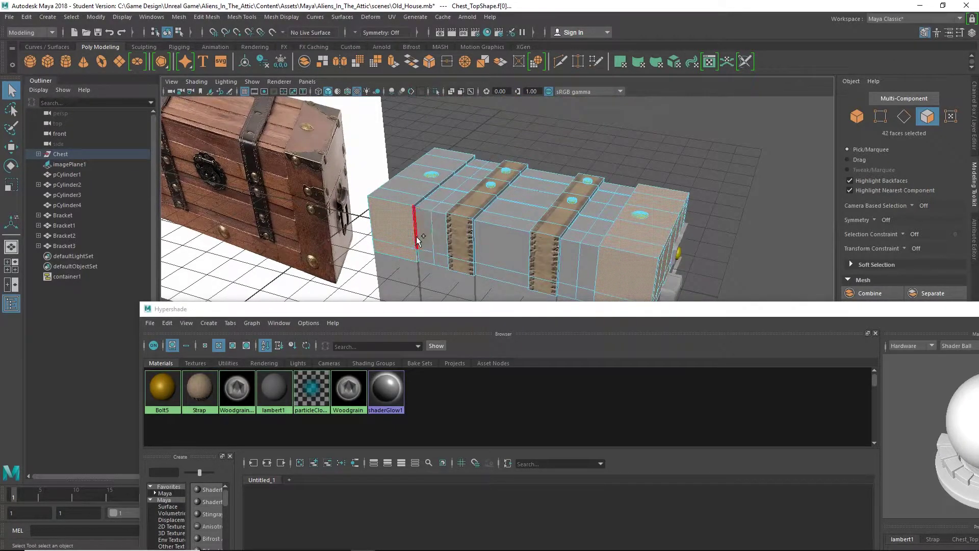
- Add the top faces and narrow inner edge faces of the lid's right end section to the selection
shift+click(417, 202)
shift+click(407, 197)
shift+click(430, 190)
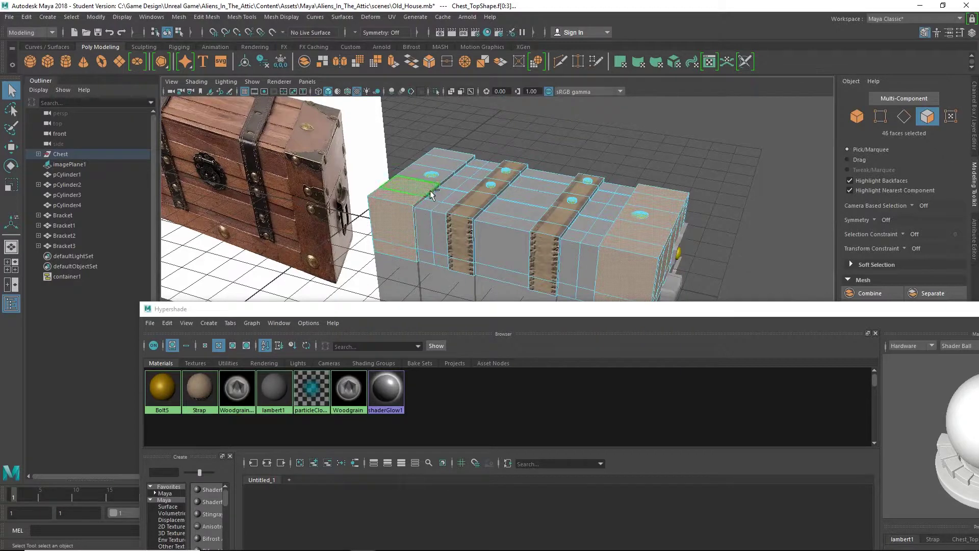
shift+click(444, 179)
shift+click(439, 173)
shift+click(453, 166)
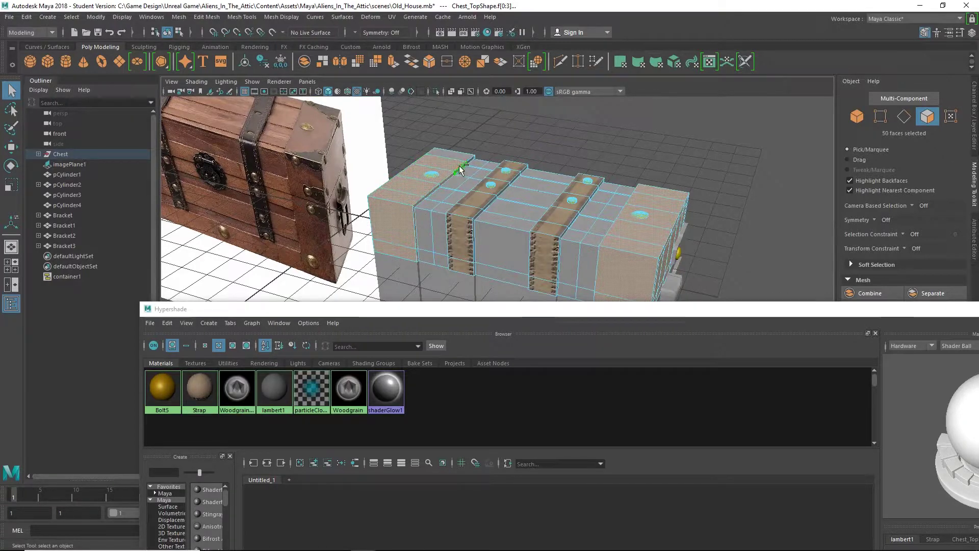
shift+click(470, 157)
shift+click(471, 158)
shift+click(470, 159)
- Add the rear and middle faces of the lid's right end side to the selection
alt+drag(424, 202, 549, 199)
shift+click(564, 217)
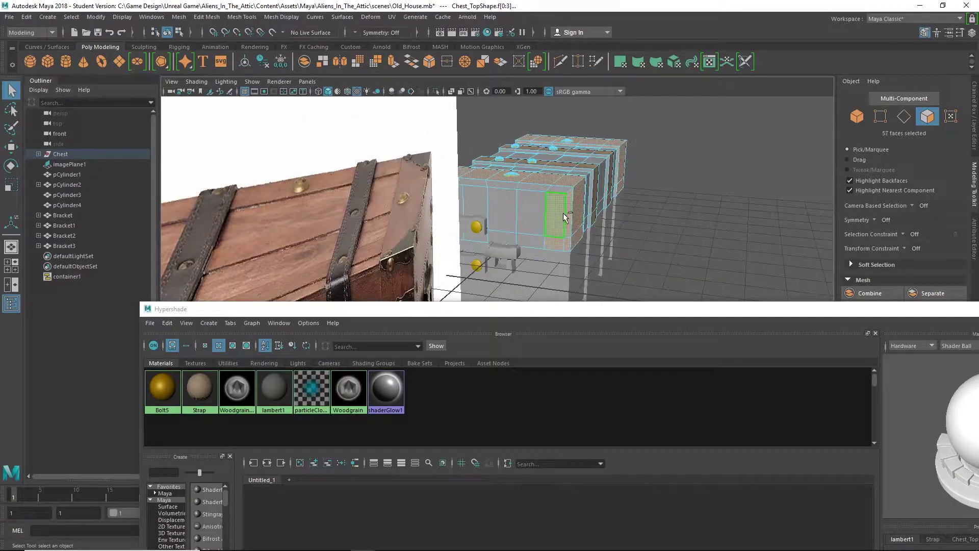
shift+click(521, 220)
shift+click(501, 236)
shift+click(504, 204)
shift+click(505, 190)
- Add the remaining faces of the right end side near the front corner and its bracket to the selection
alt+middle_drag(507, 223, 586, 206)
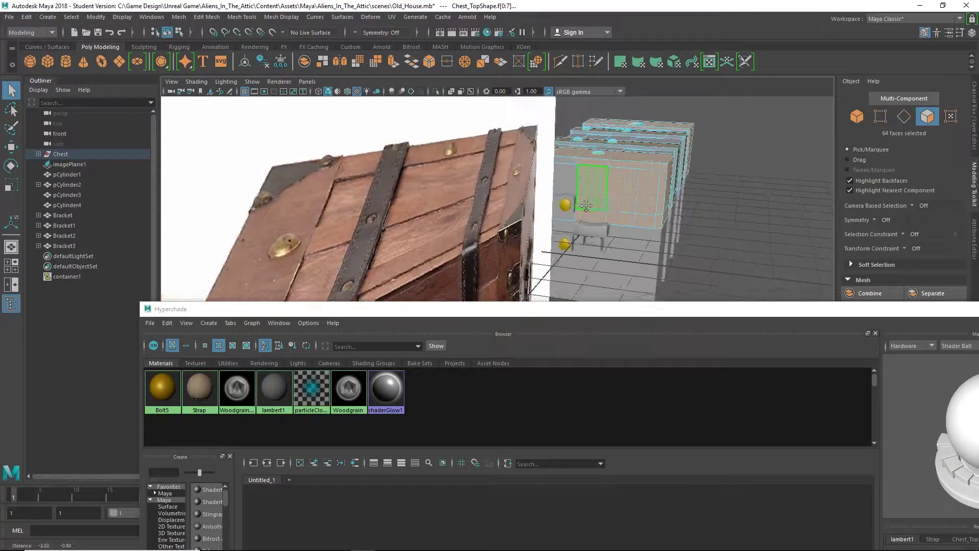
alt+drag(586, 205, 557, 223)
shift+click(543, 230)
shift+click(541, 222)
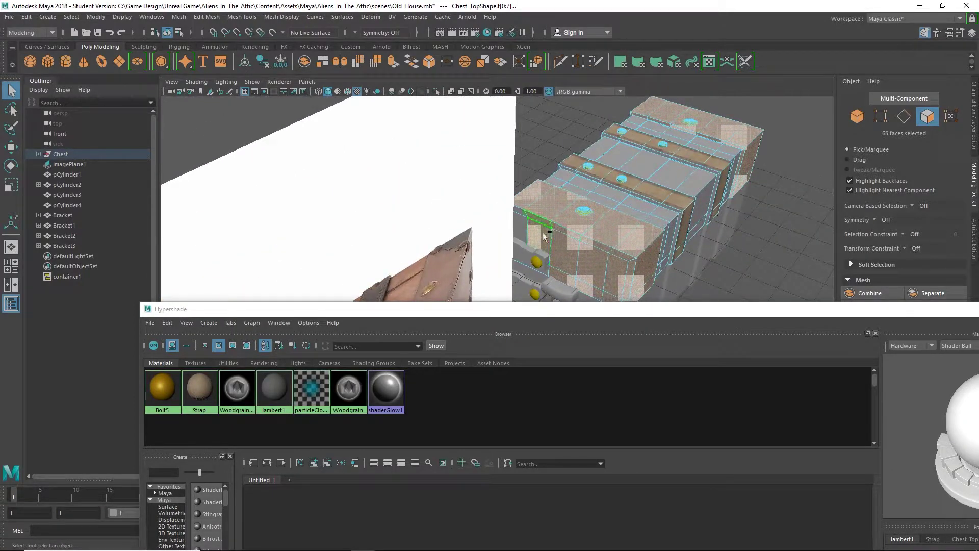
shift+click(524, 232)
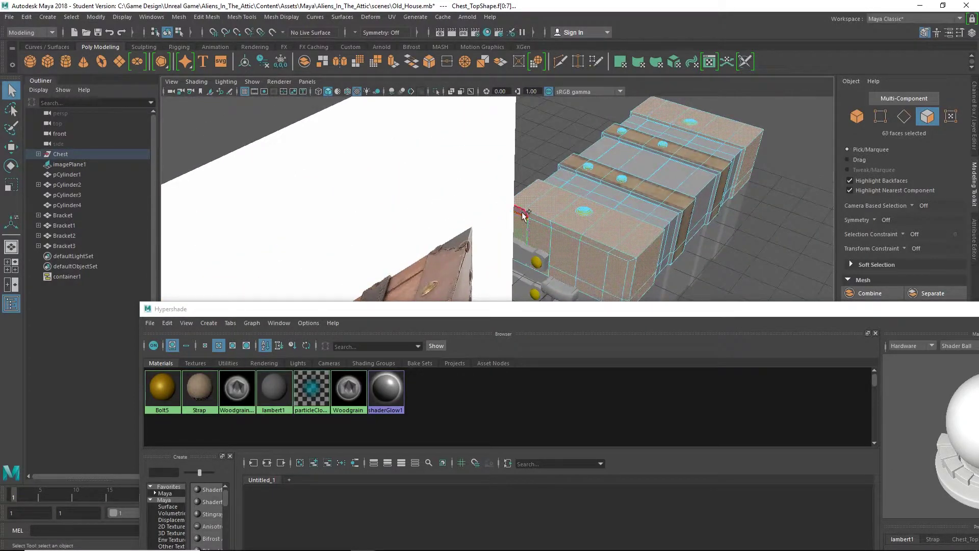
shift+click(519, 260)
alt+drag(521, 236, 560, 157)
shift+click(565, 197)
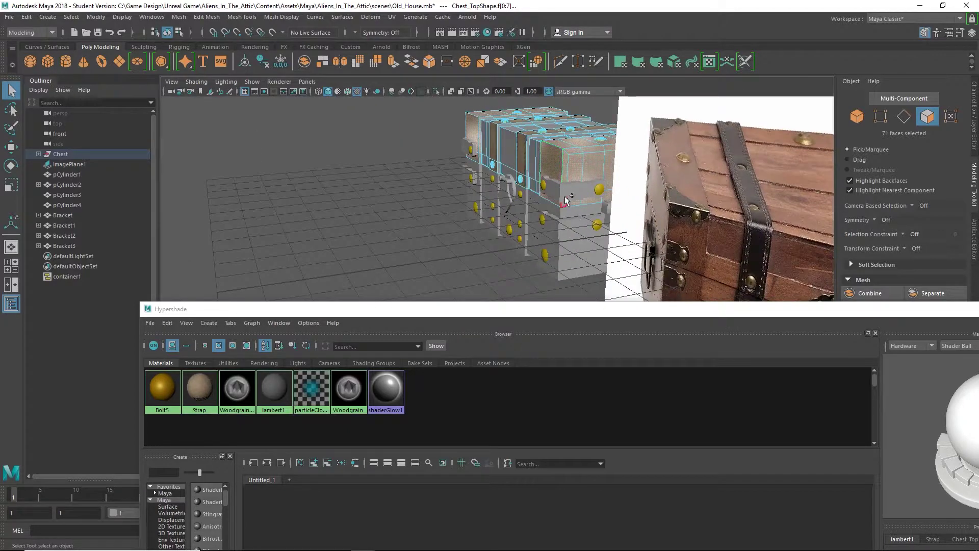
- Add the narrow inner side faces at the front of the lid's right end section to the selection
alt+drag(563, 206, 620, 261)
scroll(570, 235, up, 3)
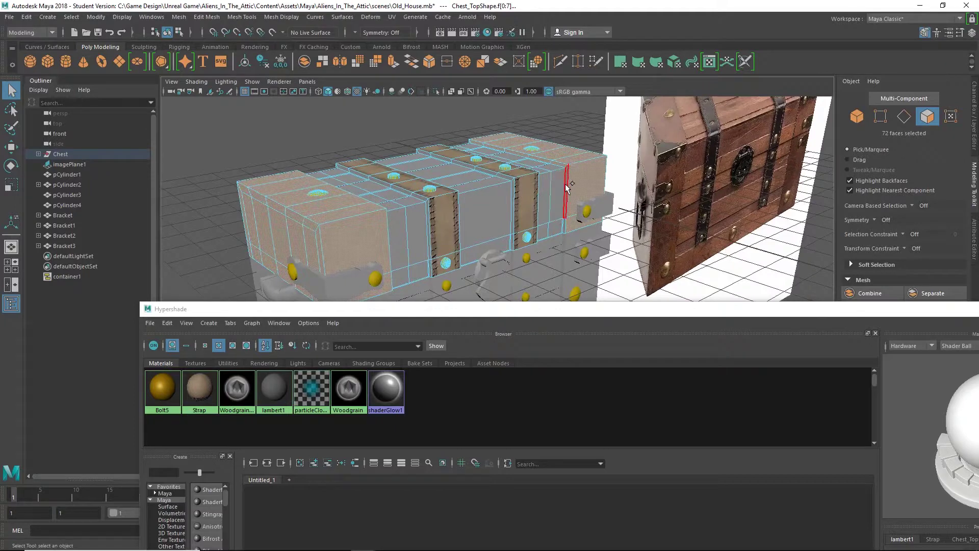
shift+click(565, 184)
shift+click(564, 222)
alt+drag(563, 222, 597, 199)
scroll(400, 194, up, 3)
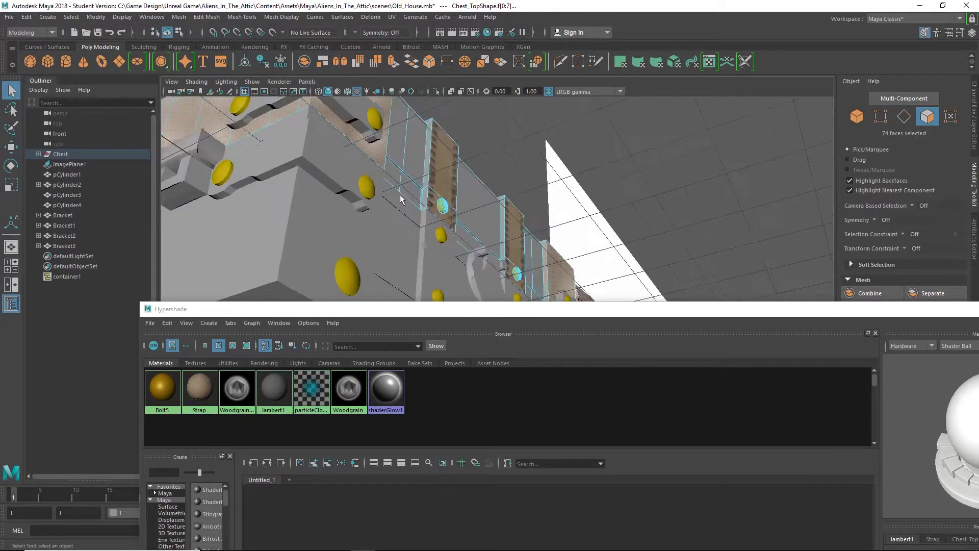
- Assign the Woodgrain_Dark material to the selected faces of the lid's two end sections and deselect them
alt+drag(400, 194, 500, 196)
scroll(440, 182, down, 4)
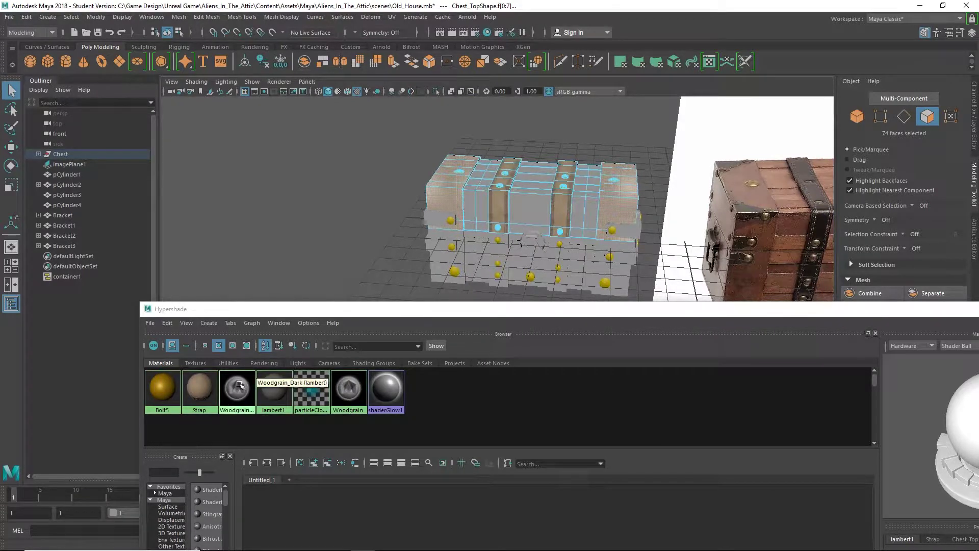
right_drag(237, 391, 241, 364)
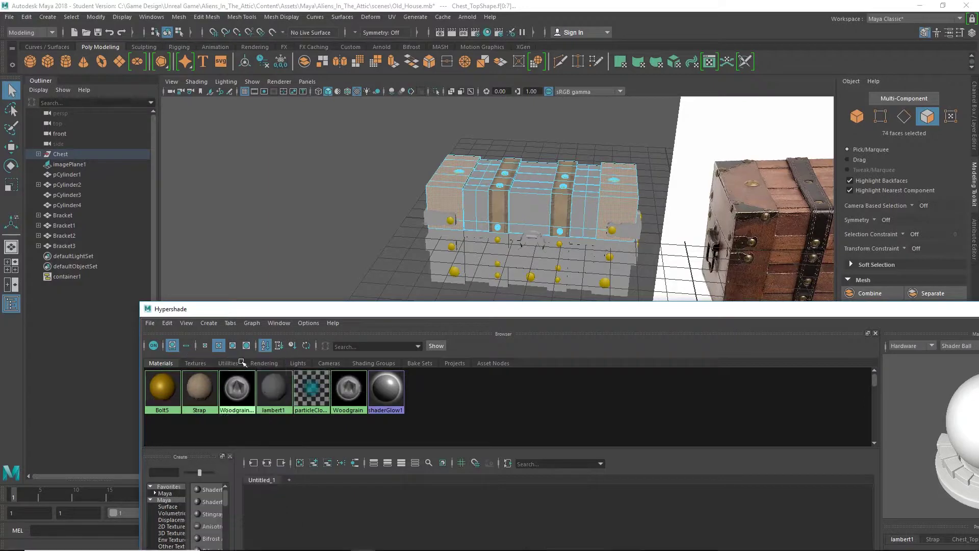
alt+drag(490, 192, 516, 152)
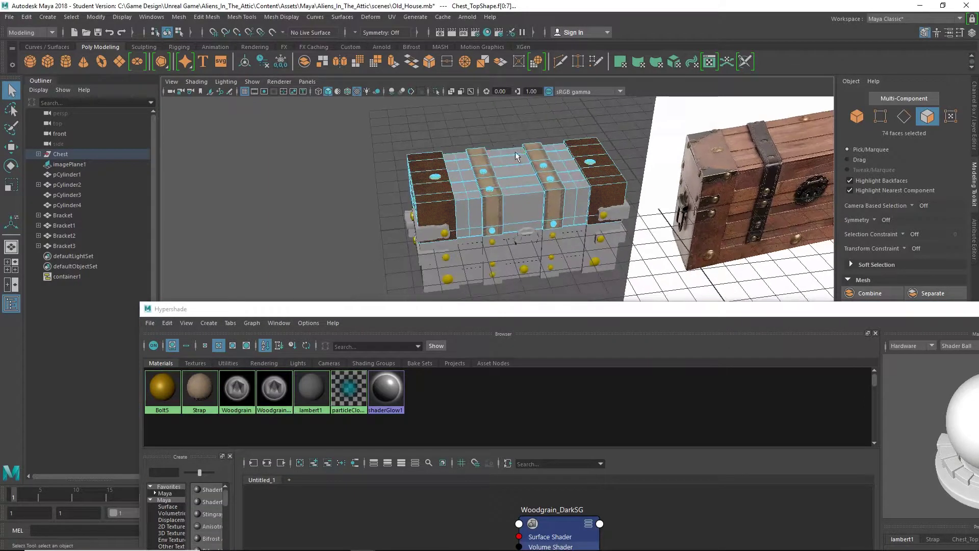
click(486, 116)
- Examine the dark wood grain on the lid's end sections from several angles
scroll(445, 233, up, 4)
alt+drag(446, 232, 592, 200)
scroll(546, 186, up, 4)
alt+drag(498, 188, 449, 215)
scroll(405, 191, up, 3)
alt+drag(405, 190, 461, 188)
scroll(553, 212, down, 4)
mouse_move(374, 169)
alt+mouse_down()
mouse_move(404, 161)
mouse_move(391, 166)
alt+mouse_up()
alt+middle_drag(391, 165, 459, 206)
alt+drag(459, 206, 443, 219)
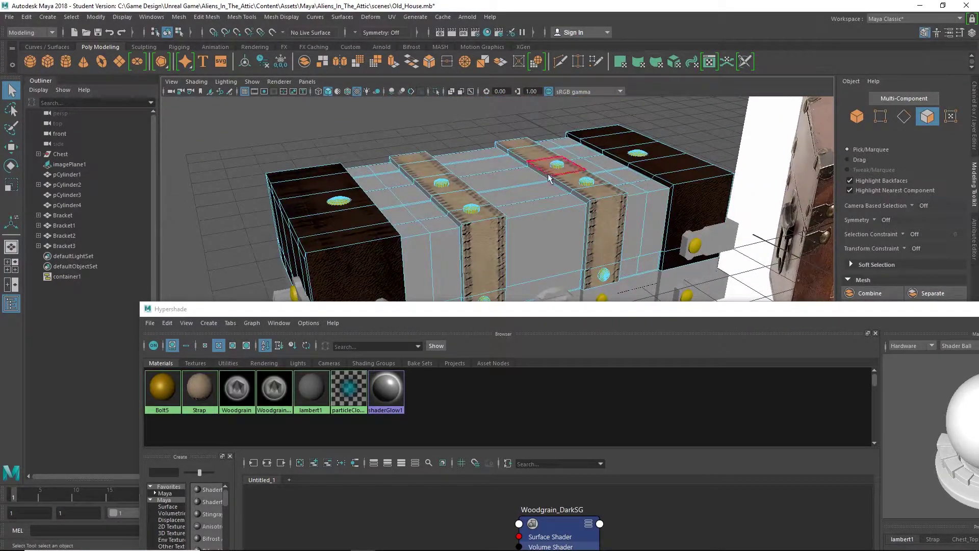
- Select the lid's front faces between the dark end sections, leaving out the two straps
alt+drag(514, 203, 491, 160)
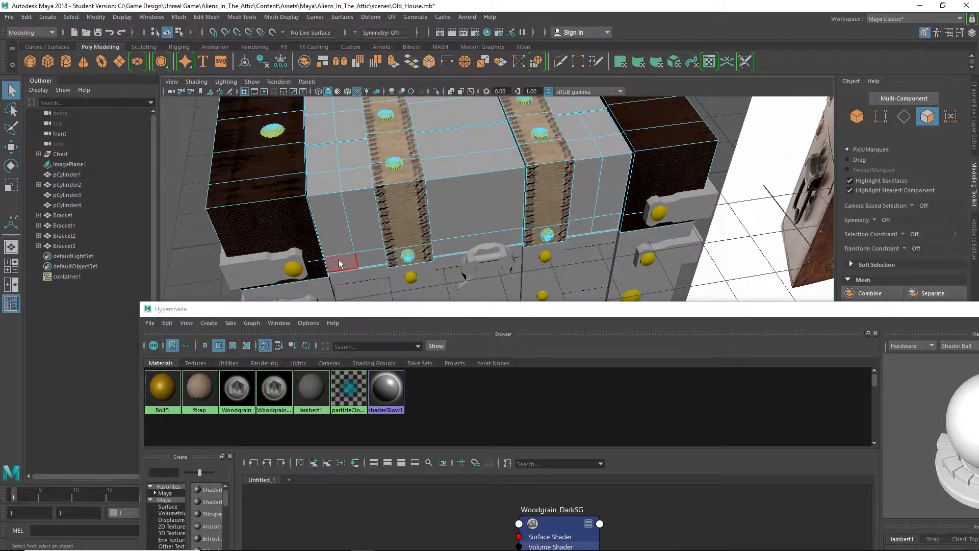
click(340, 264)
shift+click(371, 262)
shift+click(359, 234)
shift+click(341, 233)
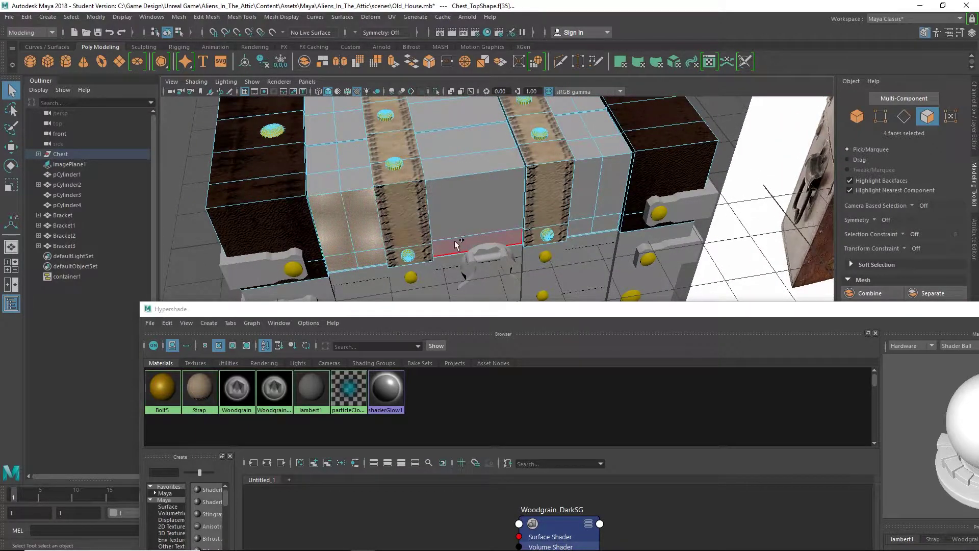
shift+click(456, 244)
shift+click(464, 215)
shift+click(580, 226)
shift+click(581, 208)
- Add the front and middle rows of the lid's top faces between the end sections to the selection, skipping the straps
shift+click(573, 251)
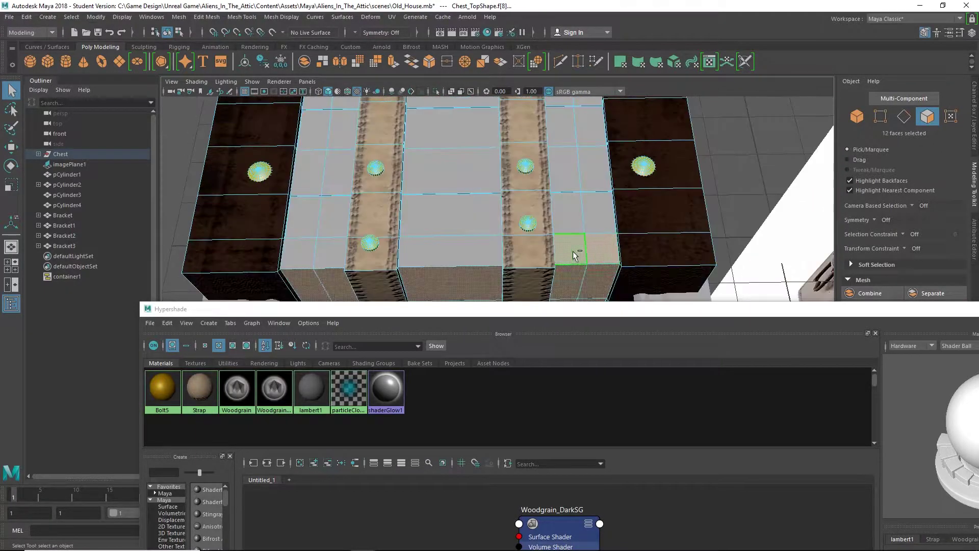
shift+click(419, 250)
shift+click(334, 249)
shift+click(327, 229)
shift+click(449, 219)
shift+click(566, 177)
shift+click(419, 175)
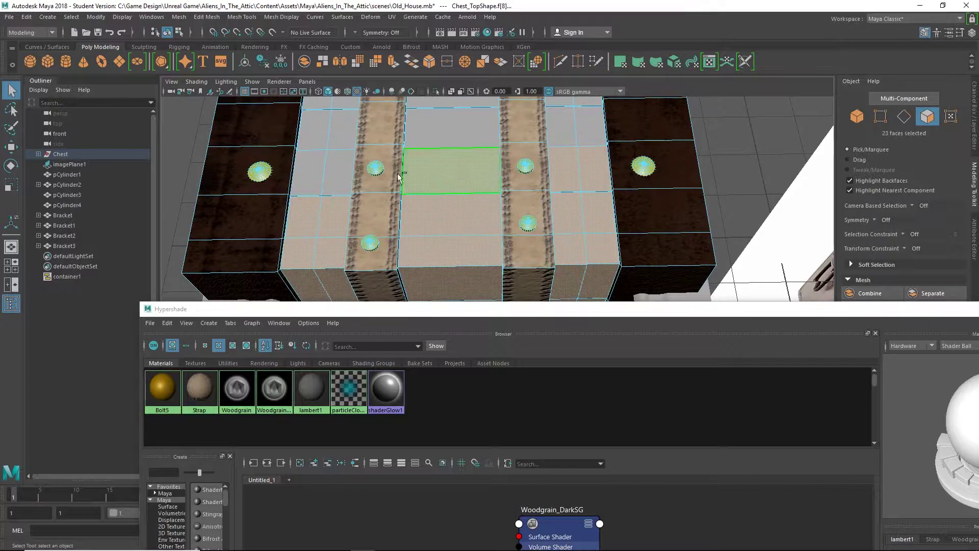
shift+click(336, 174)
shift+click(314, 175)
- Add the two rear rows of the lid's top faces between the end sections to the selection, skipping the straps
alt+middle_drag(382, 153, 409, 249)
shift+click(351, 234)
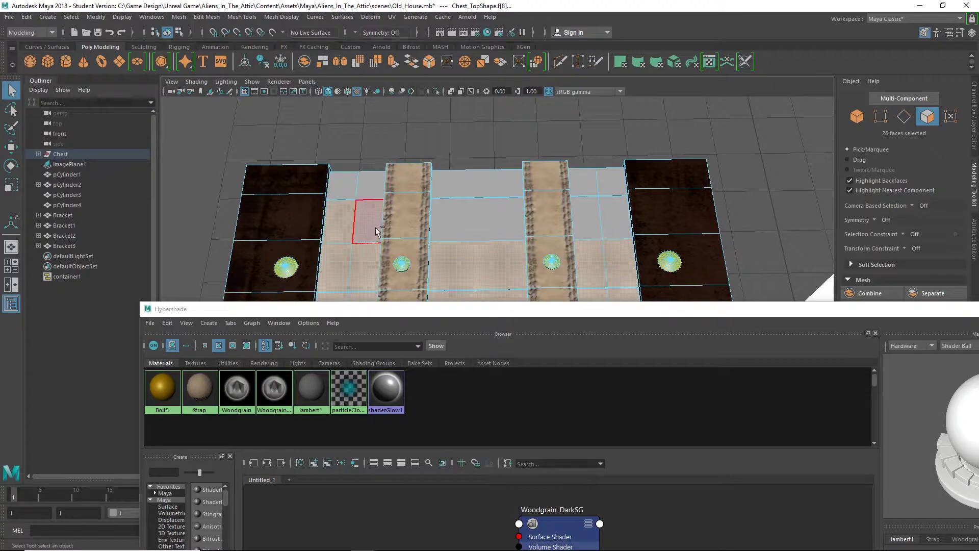
shift+click(378, 225)
shift+click(477, 217)
shift+click(587, 215)
shift+click(615, 219)
shift+click(612, 181)
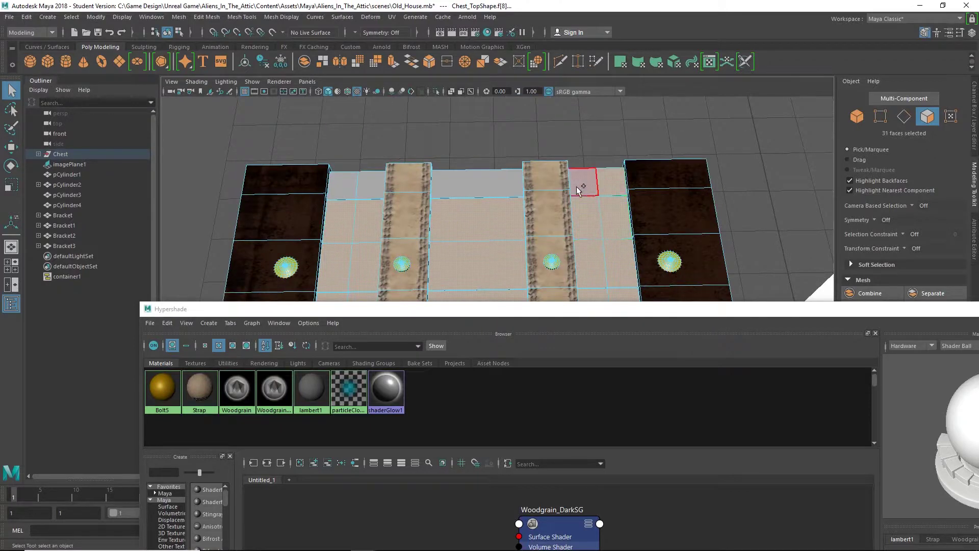
shift+click(584, 182)
shift+click(477, 181)
shift+click(371, 184)
shift+click(341, 184)
- Add the lid's back faces between the end sections to the selection, leaving out the straps
alt+drag(306, 216, 598, 148)
shift+click(598, 148)
shift+click(622, 148)
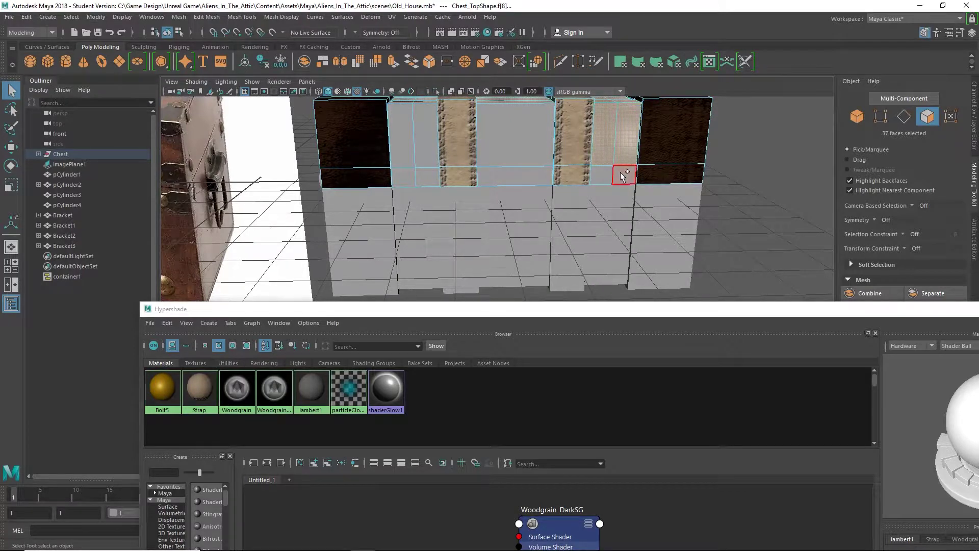
shift+click(621, 173)
shift+click(601, 174)
shift+click(525, 175)
shift+click(522, 137)
alt+drag(518, 166, 537, 195)
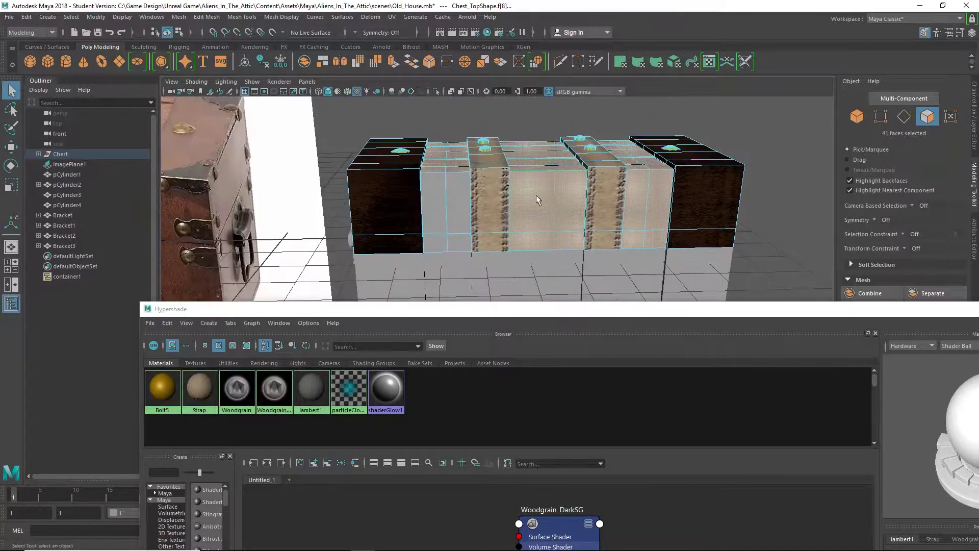
shift+click(437, 239)
shift+click(458, 244)
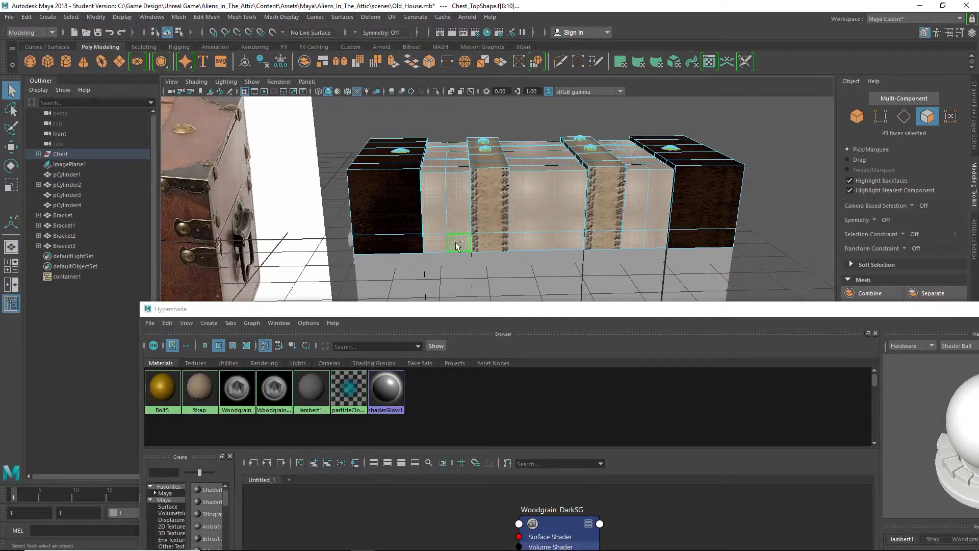
- Try the Woodgrain_Dark material on the selected lid faces between the end sections
alt+drag(457, 245, 566, 236)
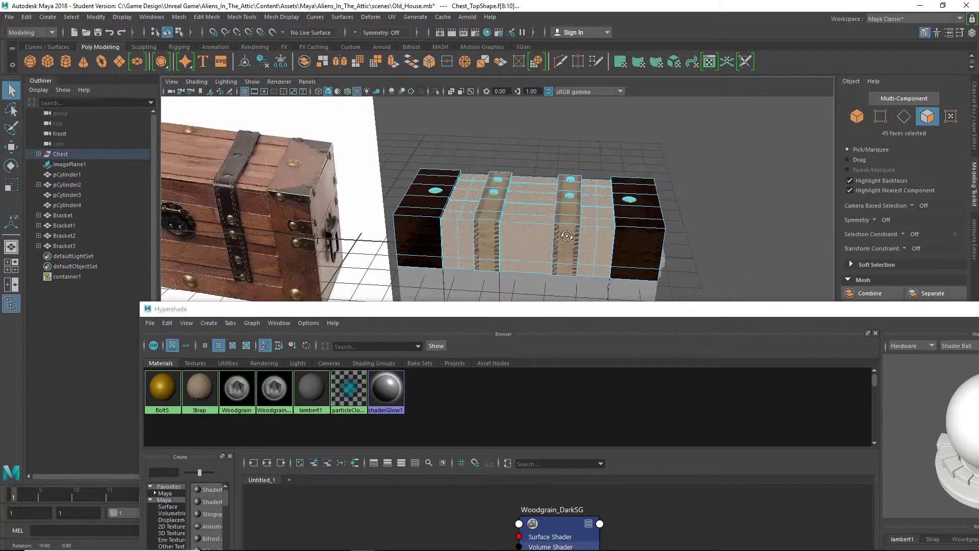
right_click(274, 395)
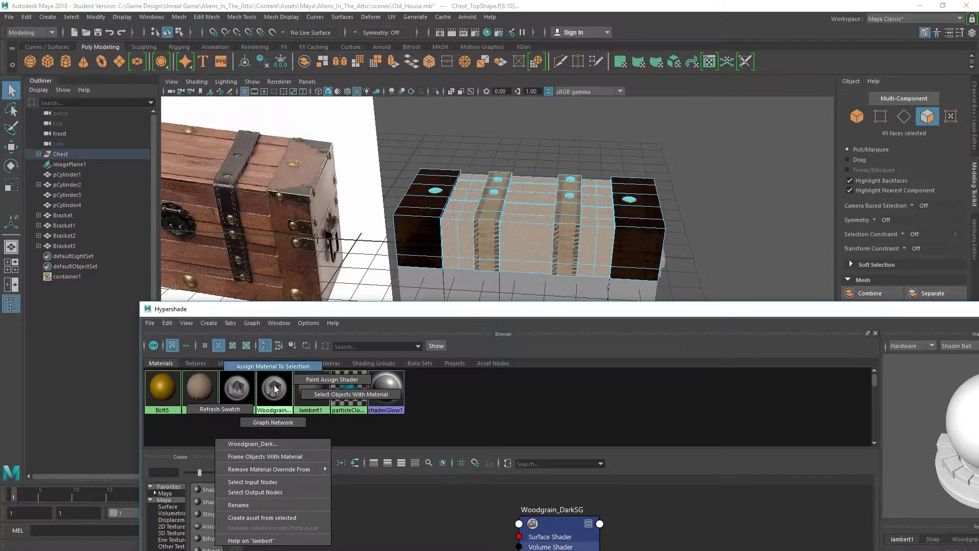
click(278, 367)
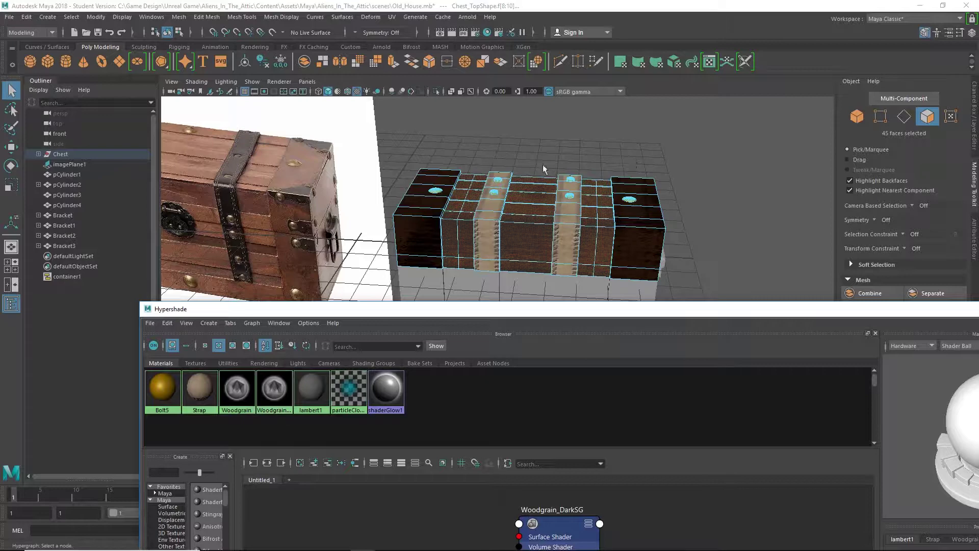
click(560, 132)
alt+drag(565, 206, 590, 204)
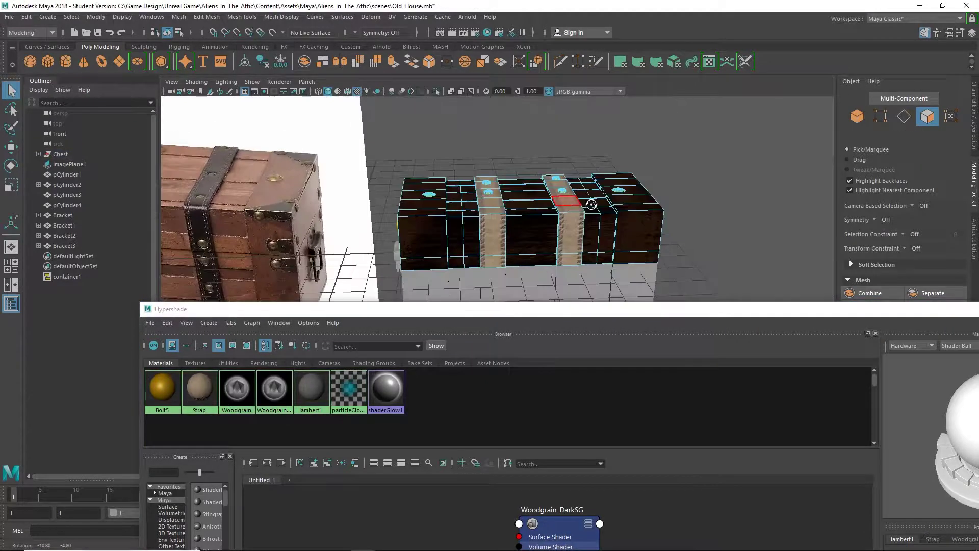
- Reselect the lid faces between the end sections and assign the Woodgrain material to them
double_click(511, 264)
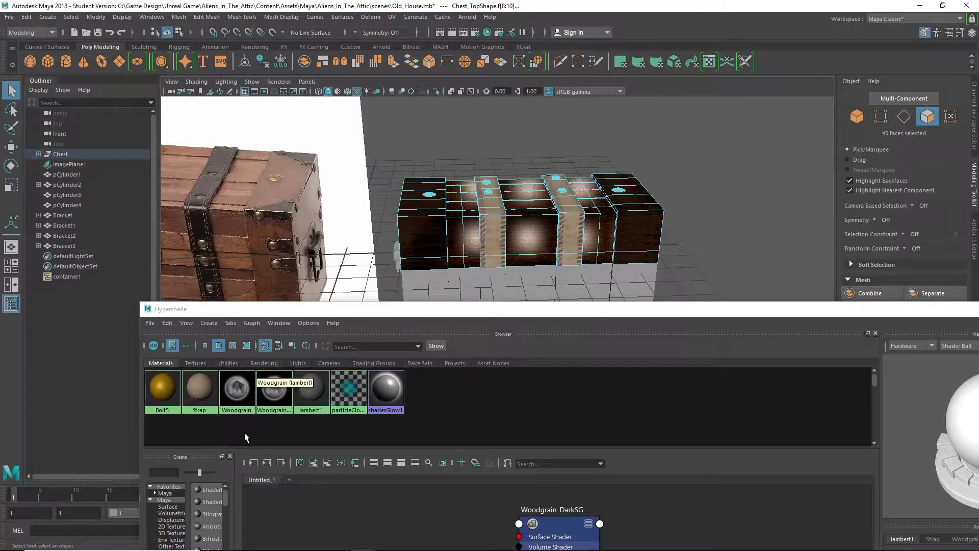
right_click(229, 392)
right_drag(229, 391, 234, 363)
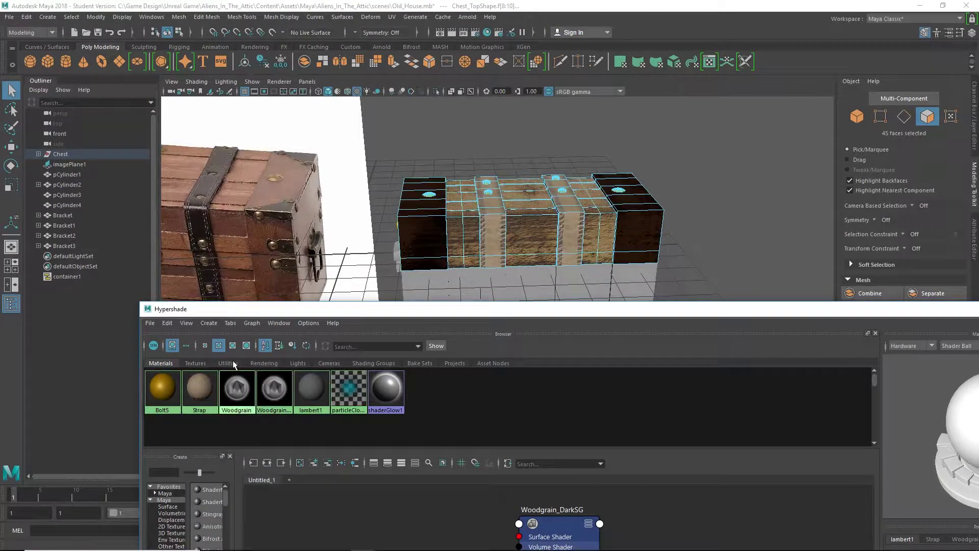
mouse_move(642, 188)
alt+mouse_down()
mouse_move(607, 164)
mouse_move(586, 169)
mouse_move(642, 188)
alt+mouse_up()
- Move the Hypershade window clear of the viewport and hide the reference image plane
drag(634, 304, 544, 519)
alt+drag(678, 331, 729, 193)
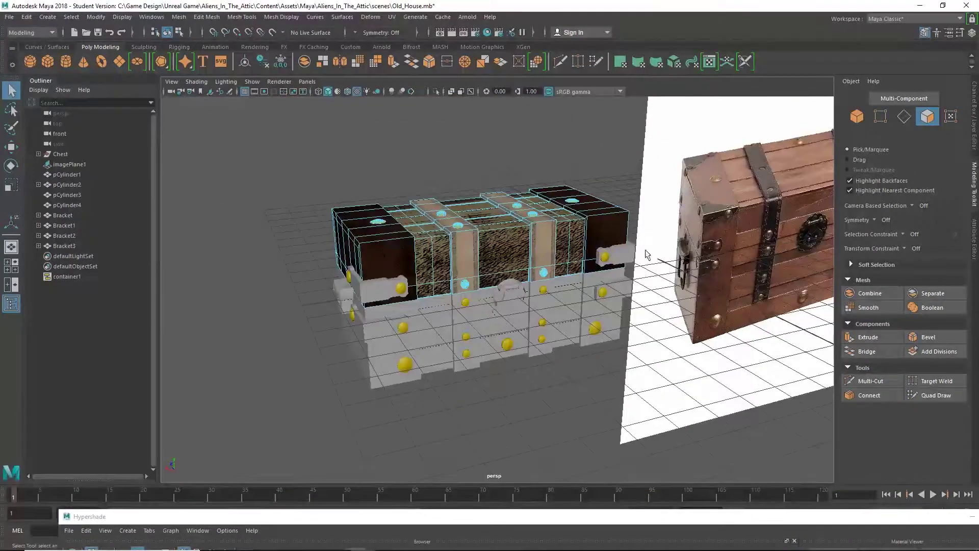
click(746, 174)
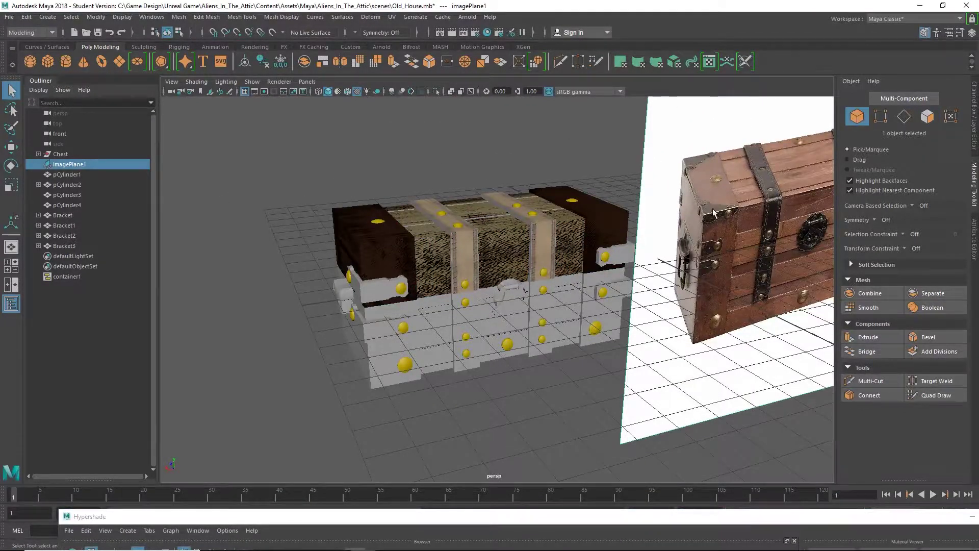
alt+middle_drag(713, 208, 534, 294)
scroll(534, 294, down, 1)
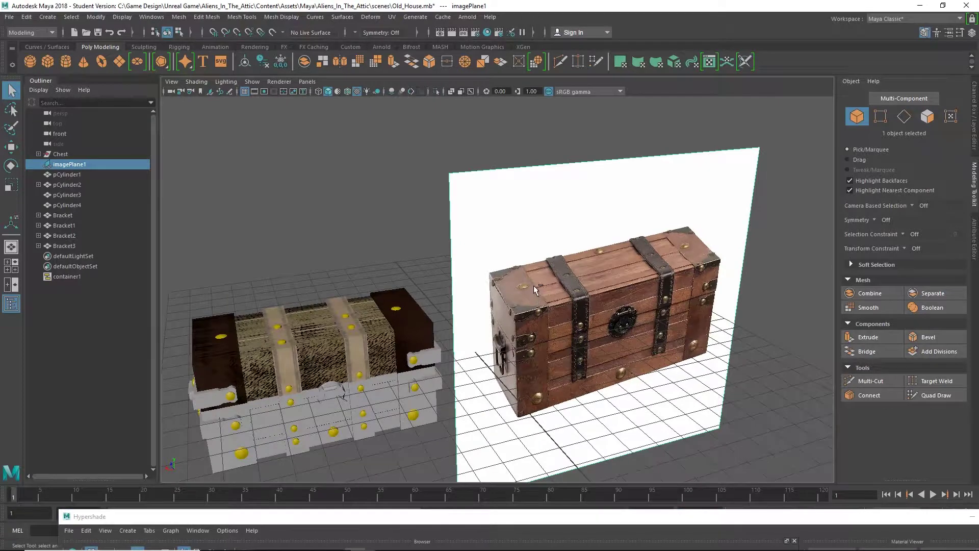
key(ctrl+h)
- Examine the light and dark wood grain on the chest's lid up close from several angles
alt+drag(555, 280, 527, 153)
scroll(493, 189, up, 5)
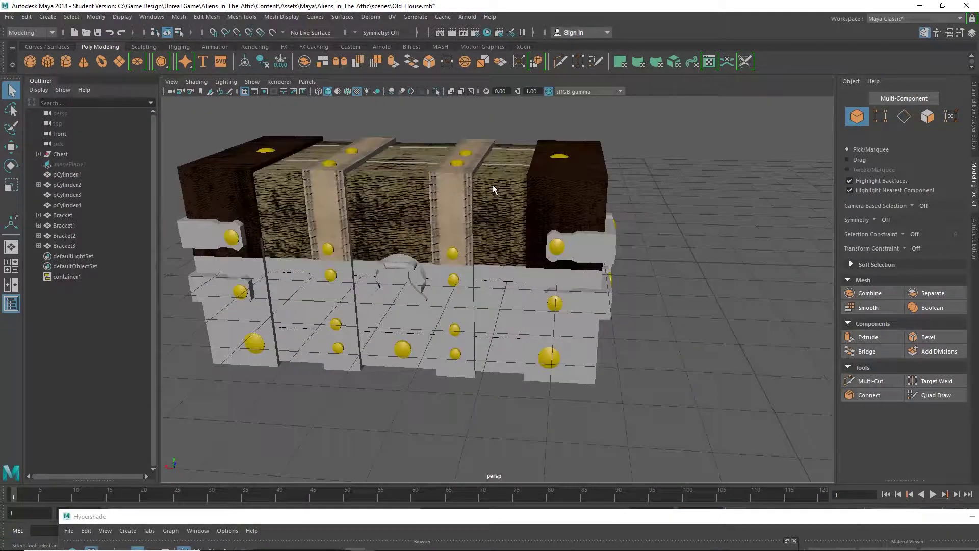
alt+drag(492, 188, 487, 274)
scroll(566, 236, up, 3)
click(670, 221)
alt+drag(592, 258, 577, 202)
alt+drag(470, 218, 456, 246)
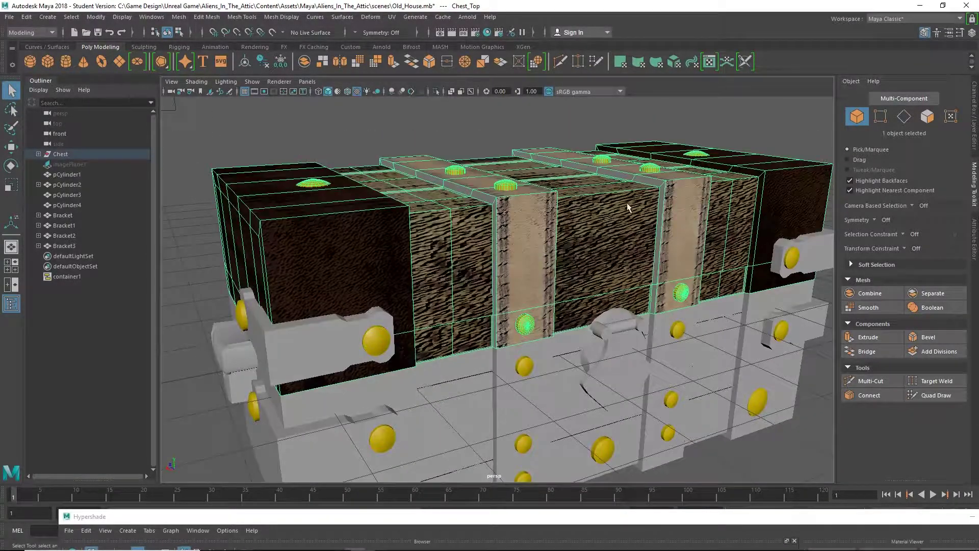
alt+drag(612, 241, 561, 319)
mouse_move(532, 210)
alt+mouse_down()
mouse_move(485, 234)
mouse_move(527, 276)
mouse_move(510, 270)
mouse_move(586, 183)
mouse_move(636, 186)
mouse_move(612, 205)
mouse_move(545, 200)
alt+mouse_up()
alt+middle_drag(586, 196, 556, 225)
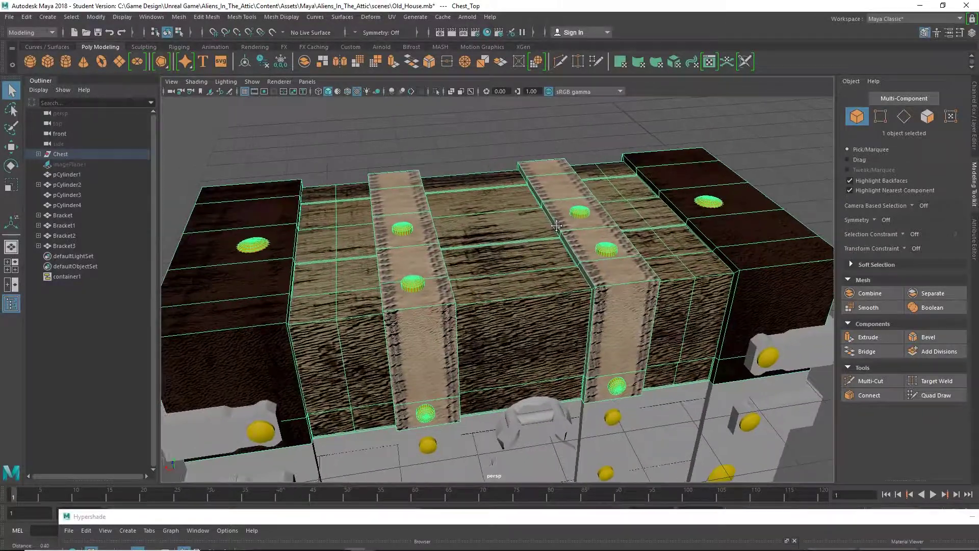